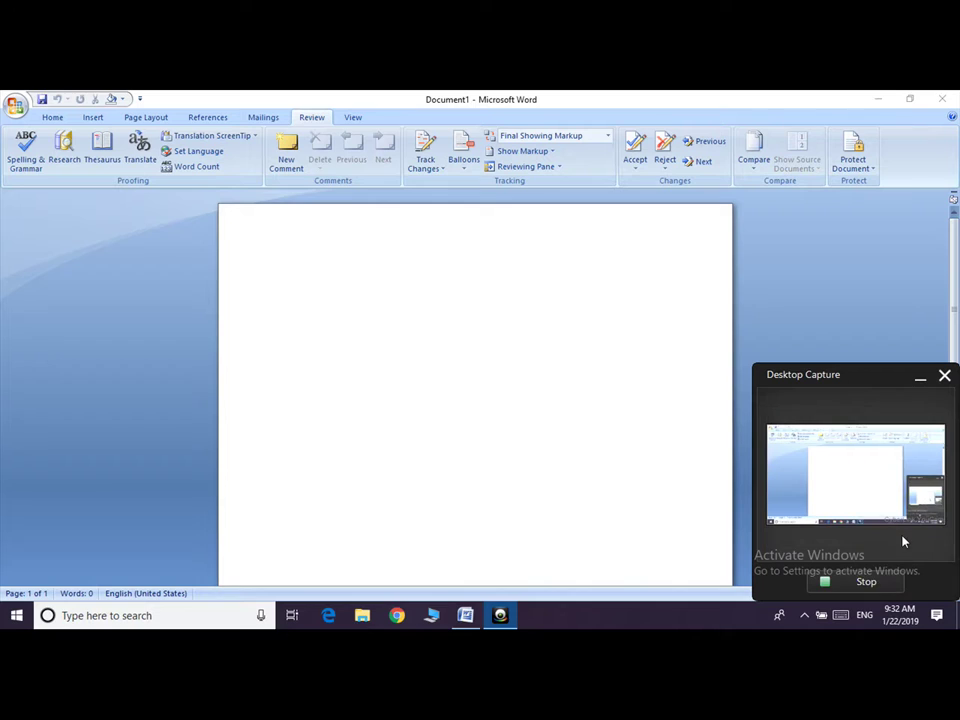
Step: Type the word 'nicee', select it and enlarge its font
left_click(921, 383)
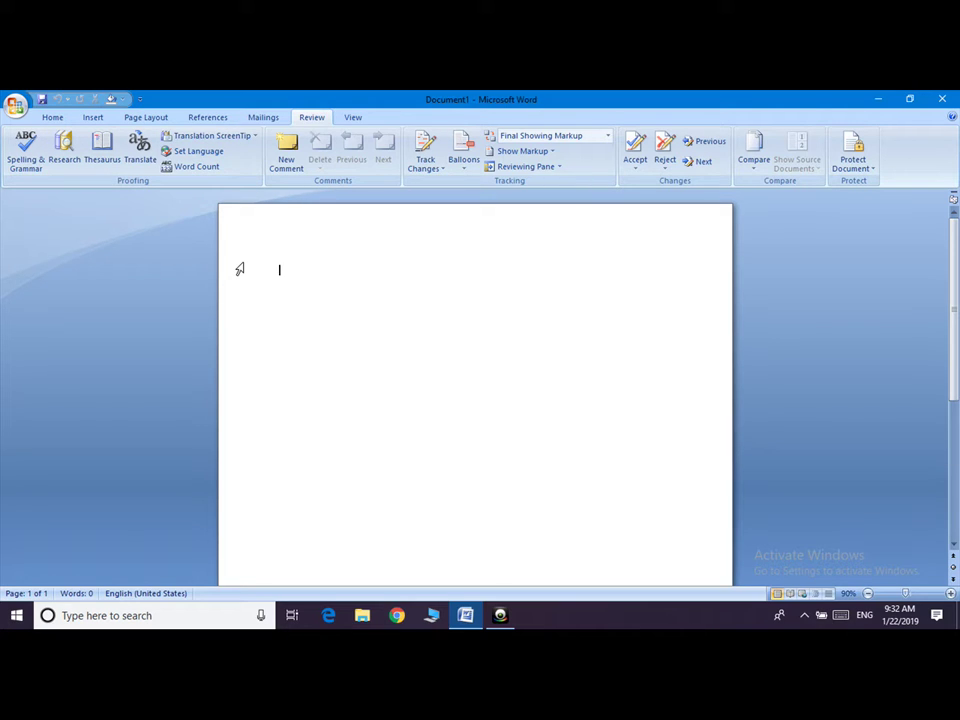
type("nic")
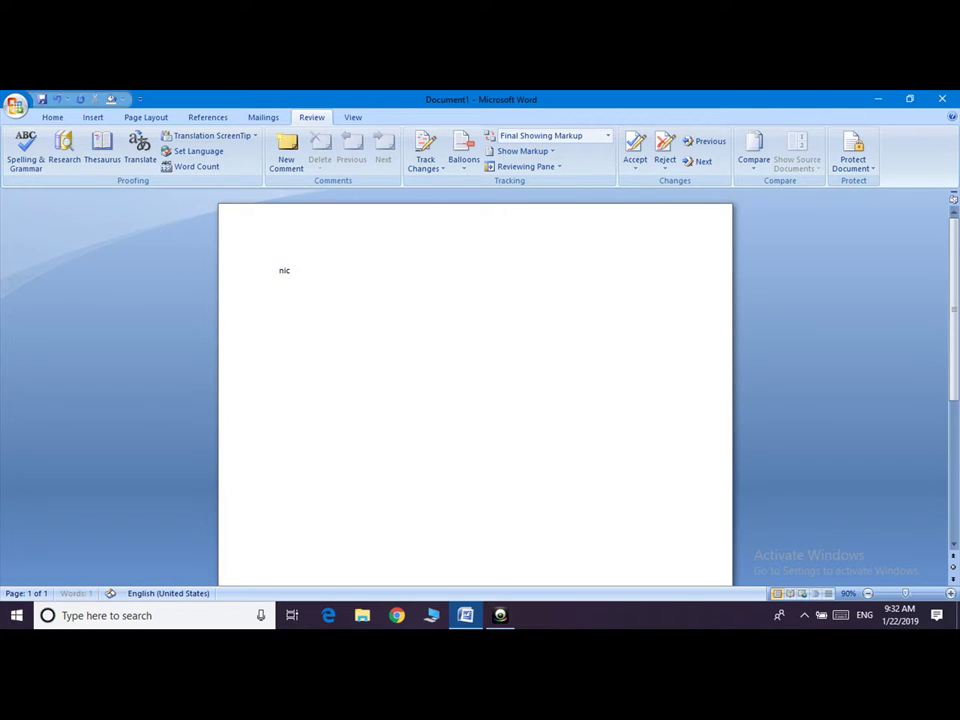
type("ee")
key("ctrl+a")
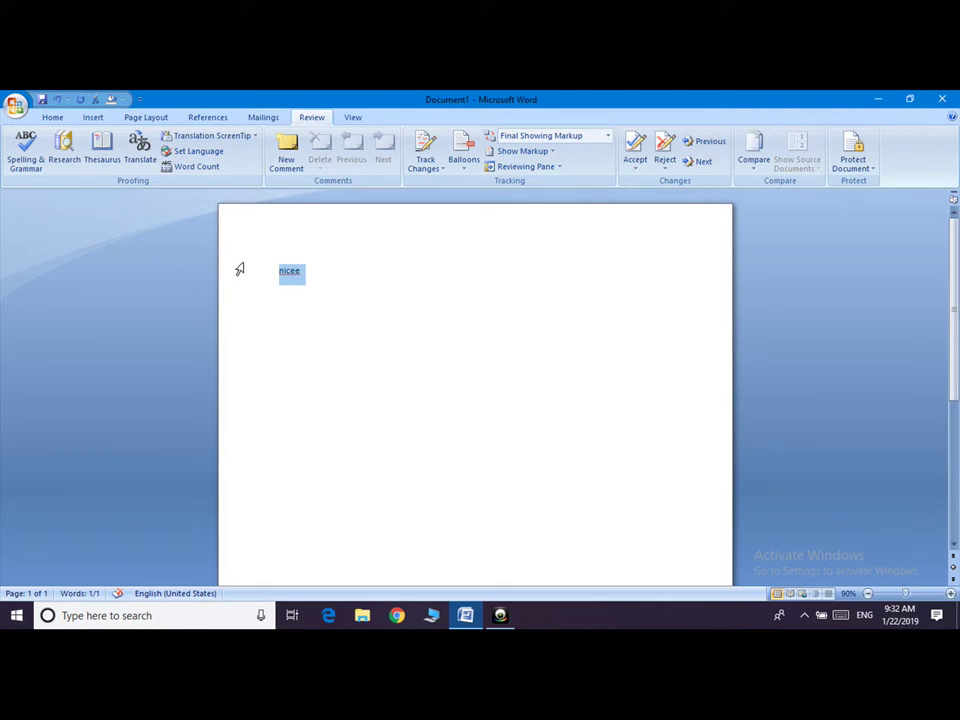
key("ctrl+shift+period")
key("ctrl+shift+period")
key("ctrl+shift+period")
key("ctrl+shift+period")
key("ctrl+shift+period")
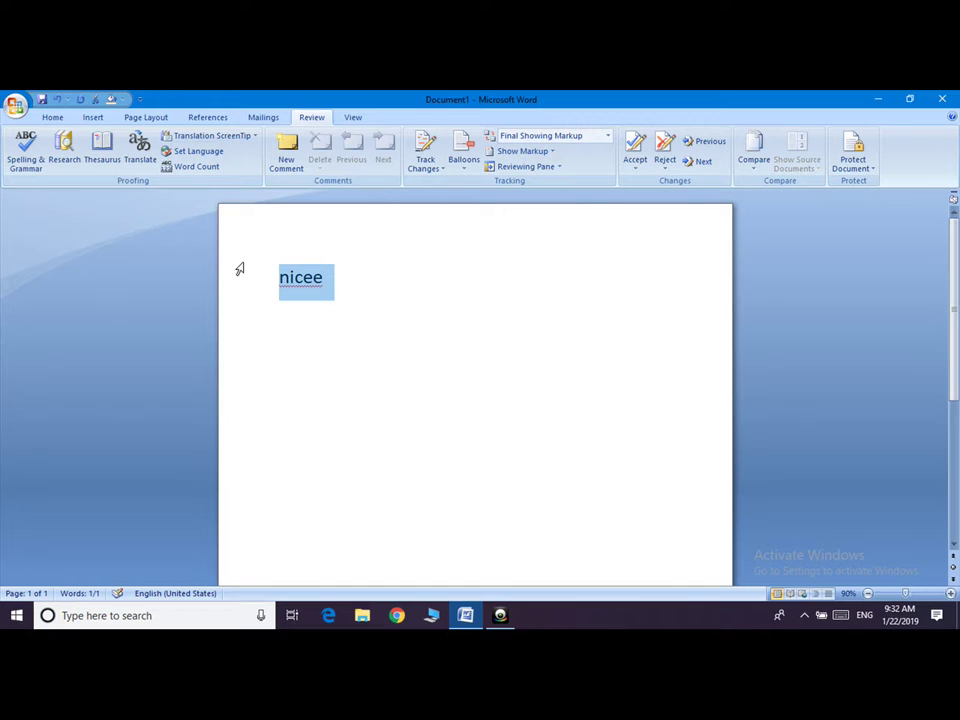
Step: Spell-check the document, correcting 'nicee' to the suggested 'nice'
left_click(30, 152)
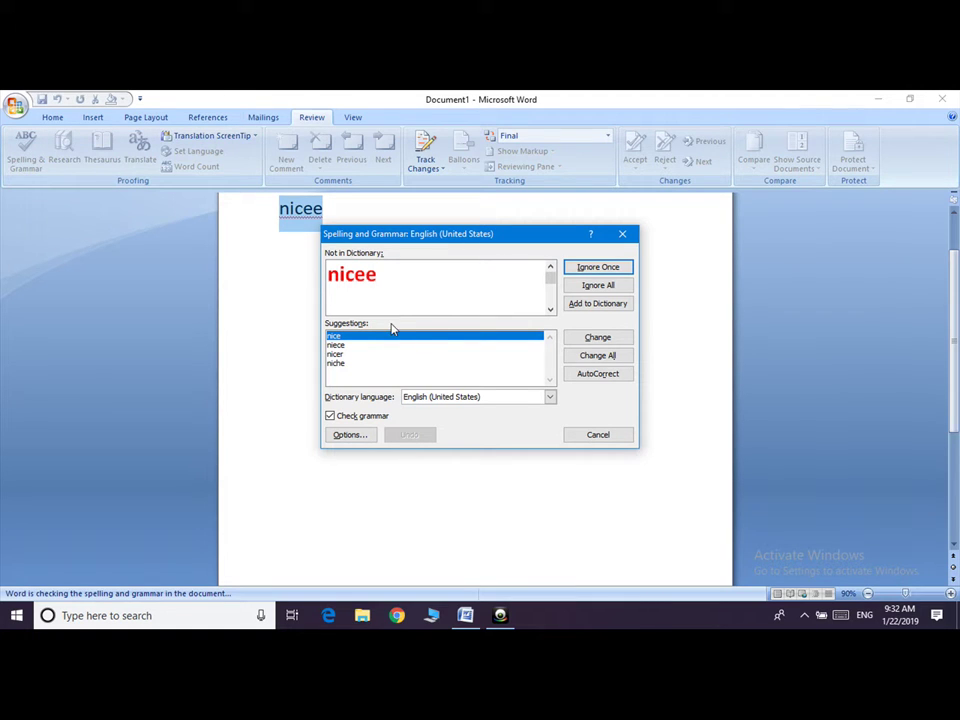
left_click(614, 339)
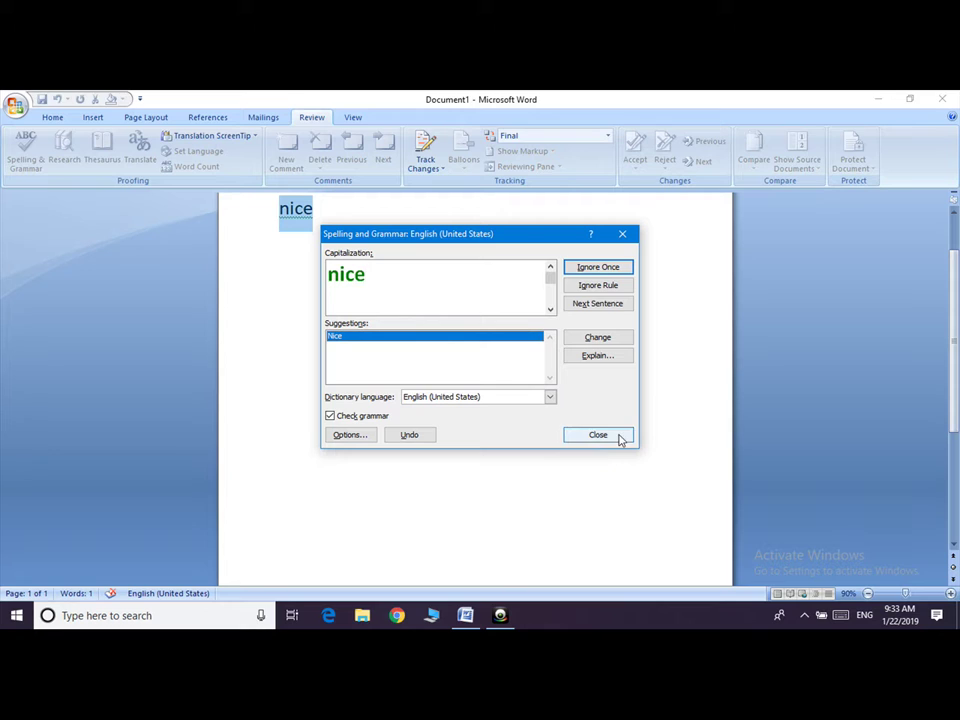
left_click(615, 435)
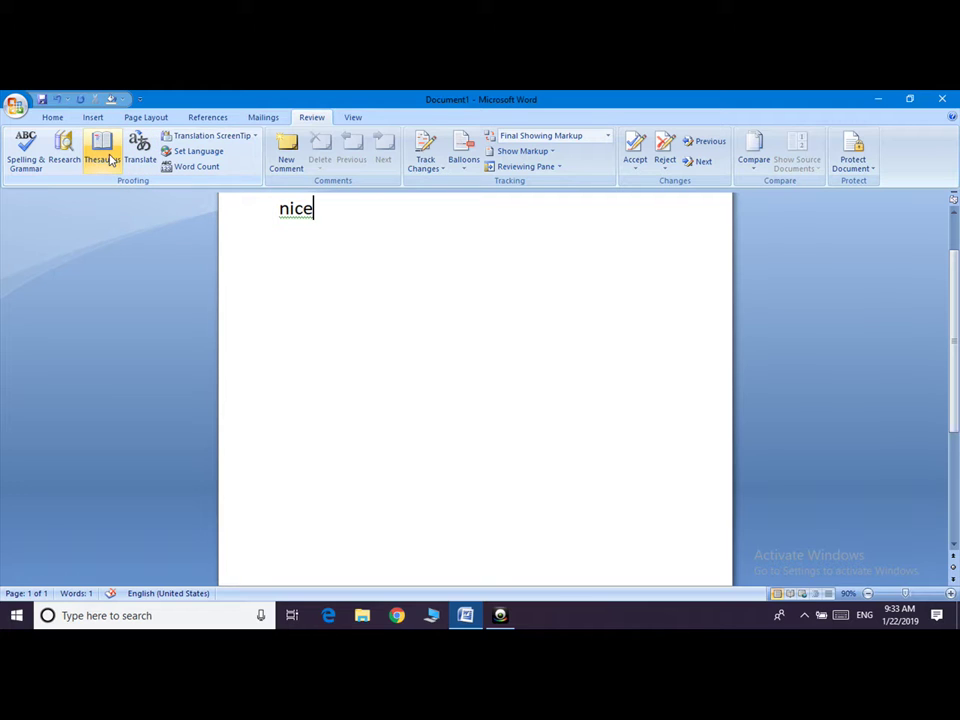
Step: Look up 'nice' in the Research pane and set an English-to-Afrikaans translation
left_click(111, 160)
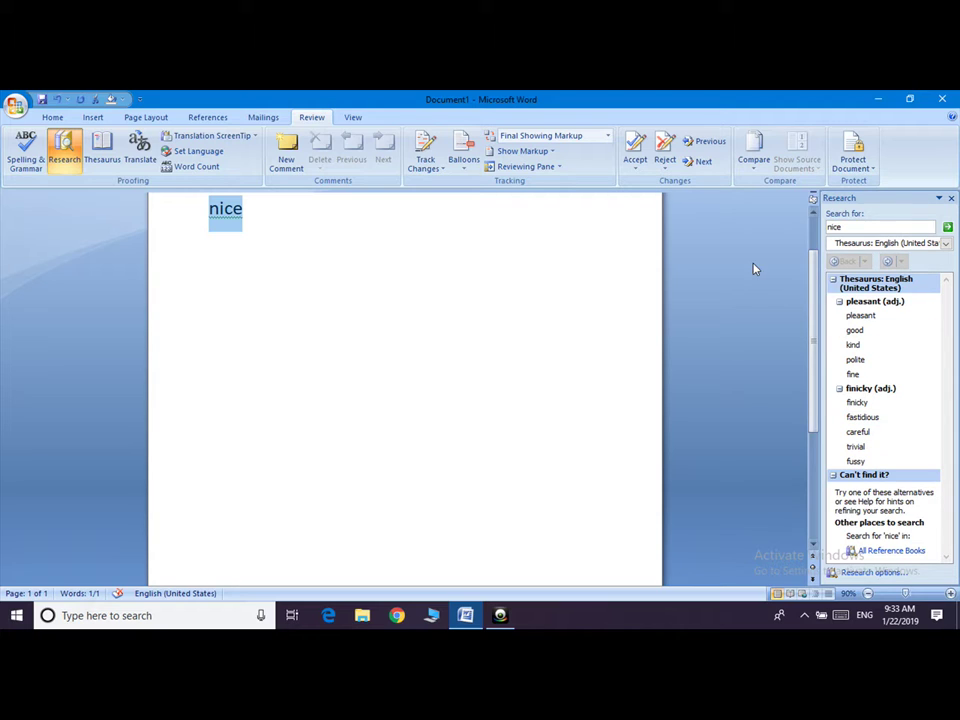
left_click(141, 152)
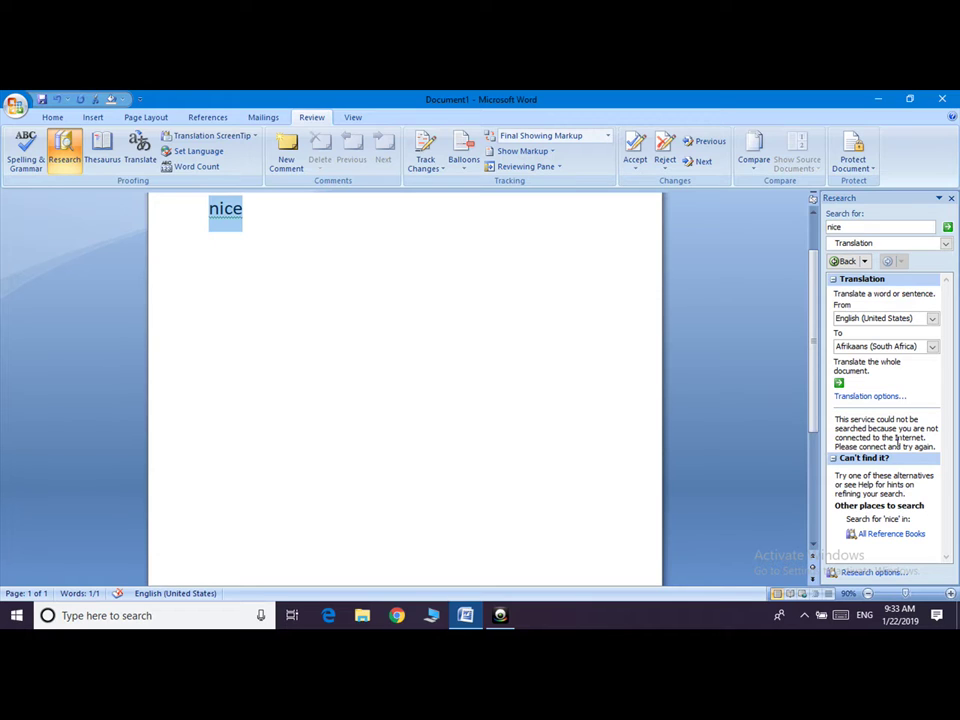
left_click(240, 137)
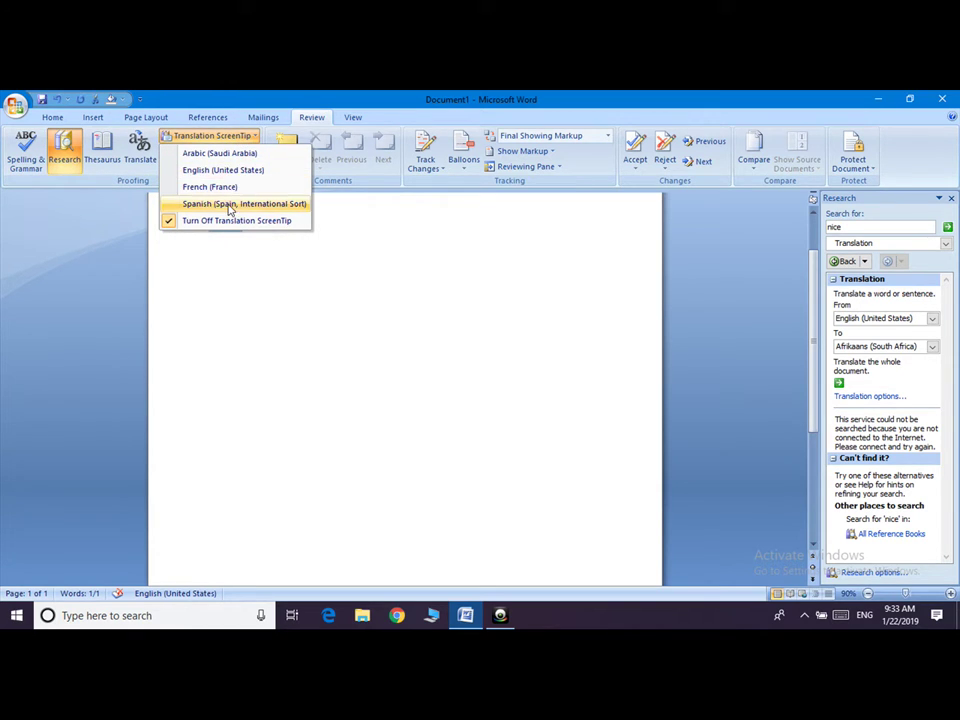
left_click(240, 170)
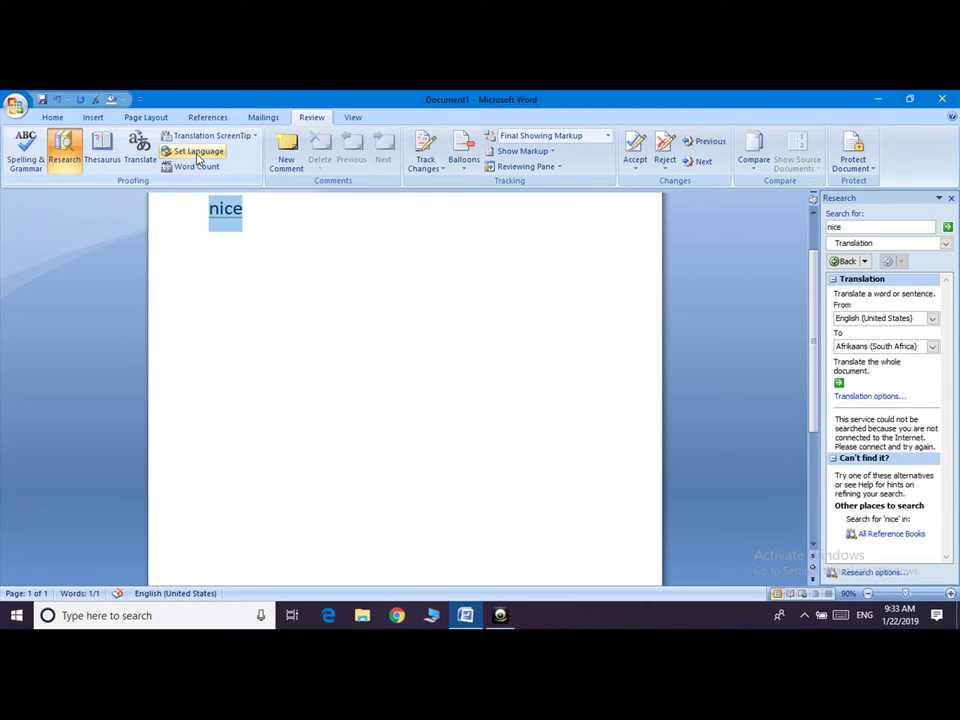
Step: Leave the proofing language as English (United States) and close the Research pane
left_click(338, 240)
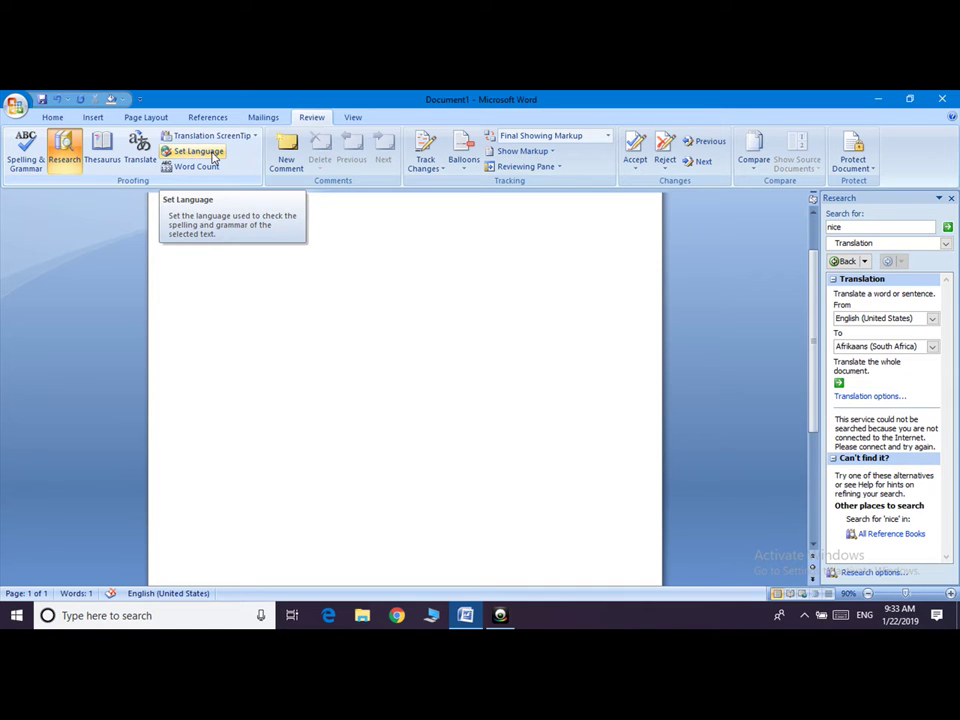
left_click(213, 155)
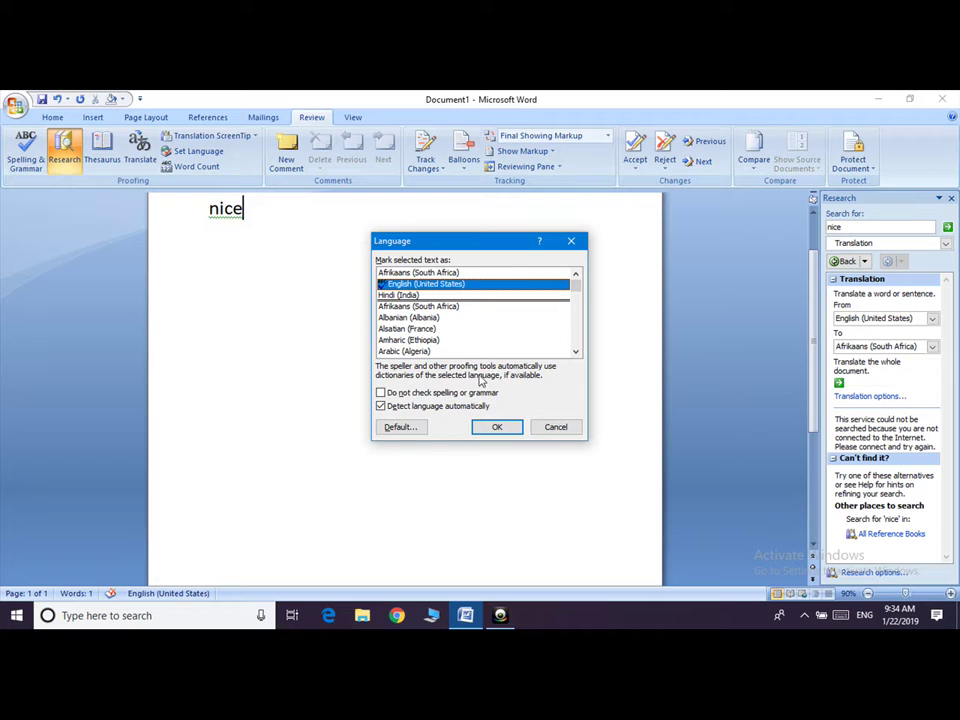
left_click(564, 428)
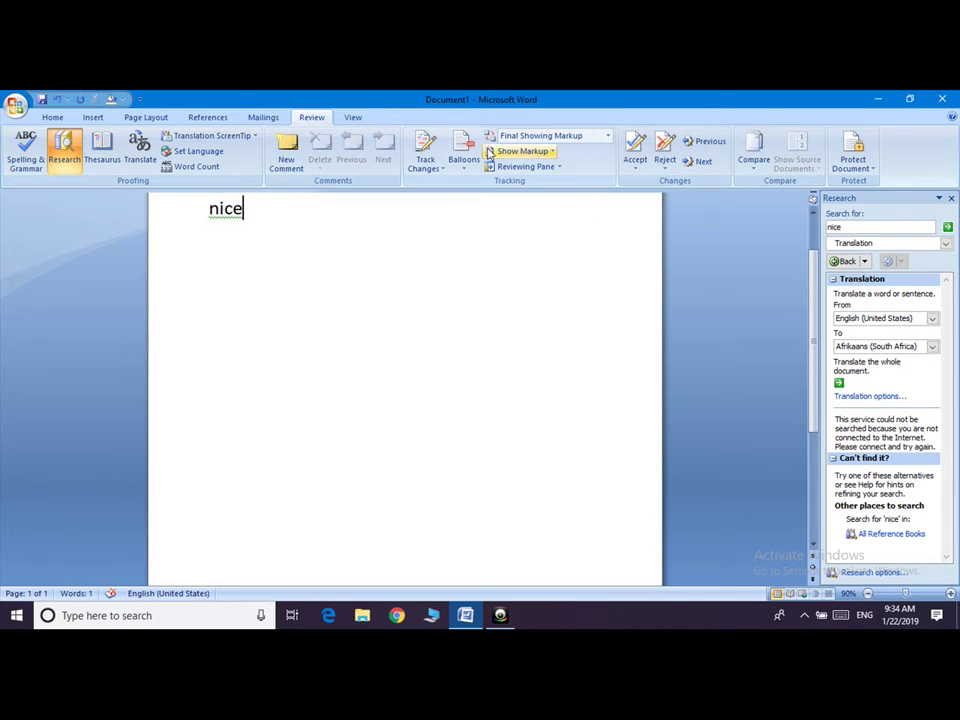
left_click(953, 199)
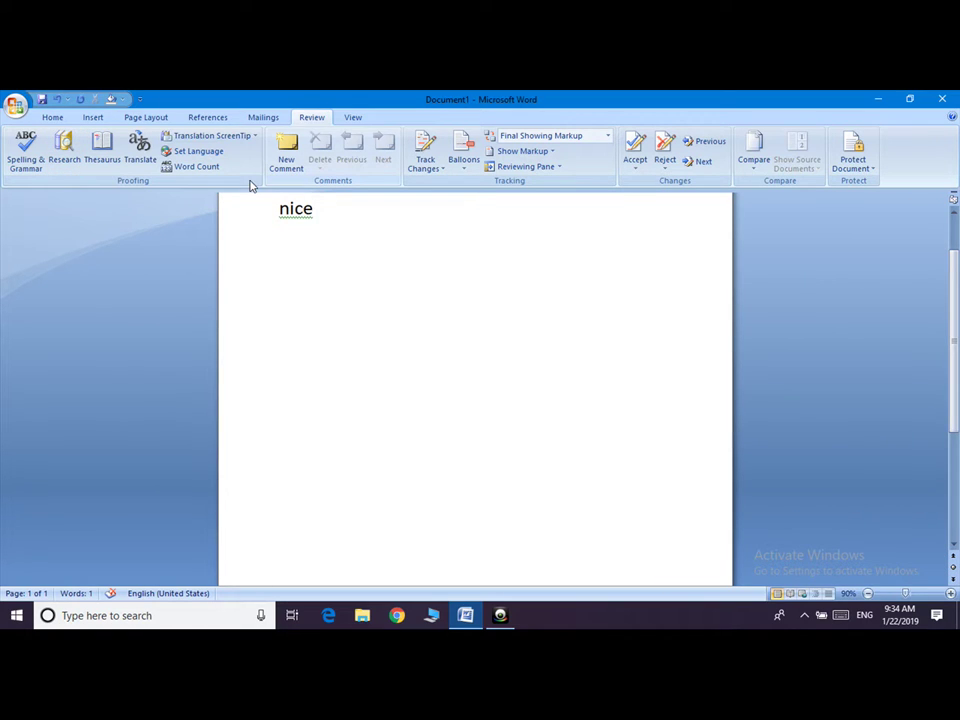
left_click(197, 167)
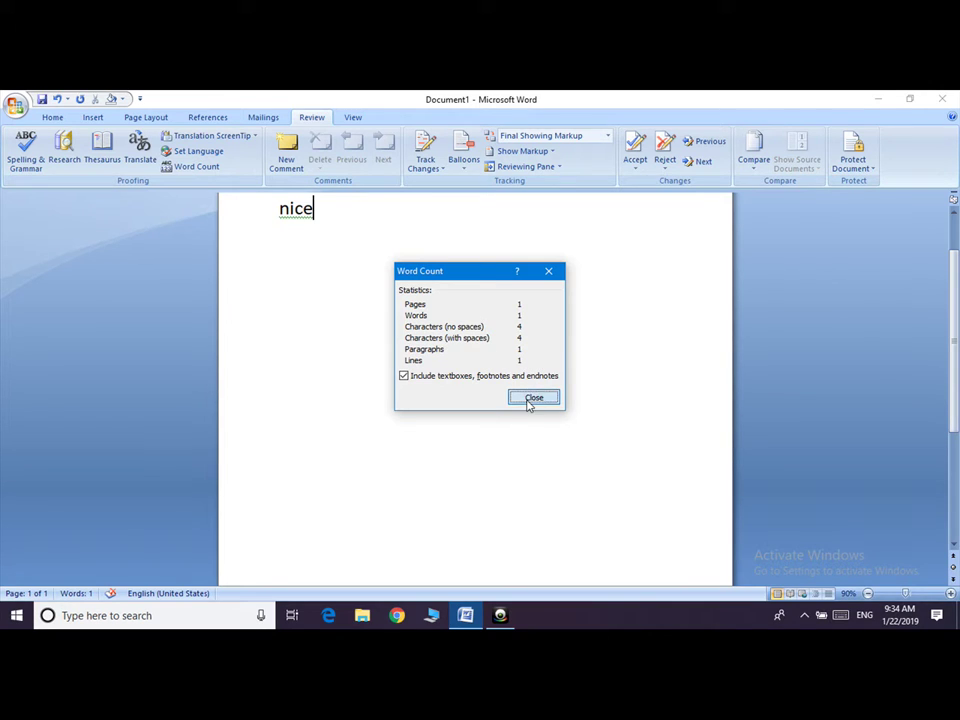
left_click(529, 398)
type("=")
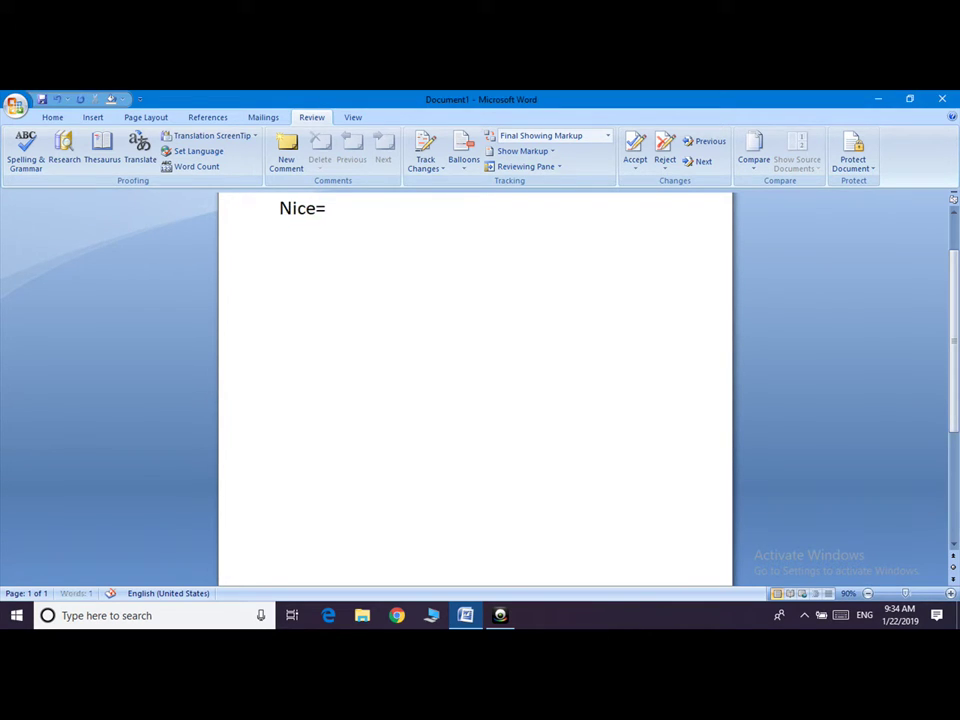
Step: Replace the text with sample paragraphs generated by =rand()
key("BackSpace")
key("BackSpace")
key("BackSpace")
key("BackSpace")
key("BackSpace")
type("=")
type("rand")
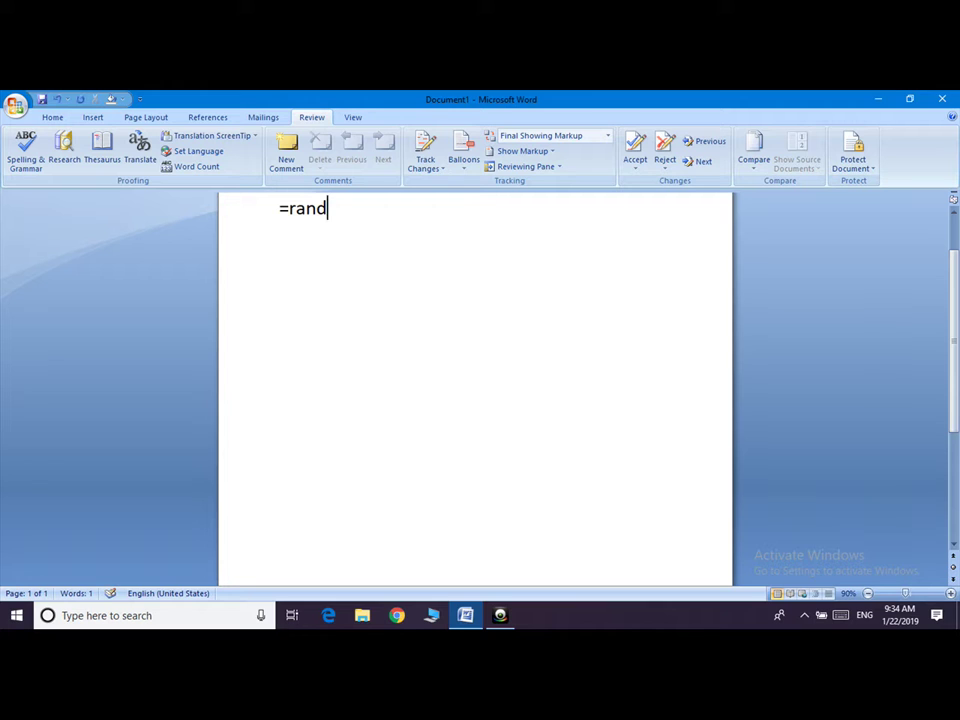
type("()")
key("Return")
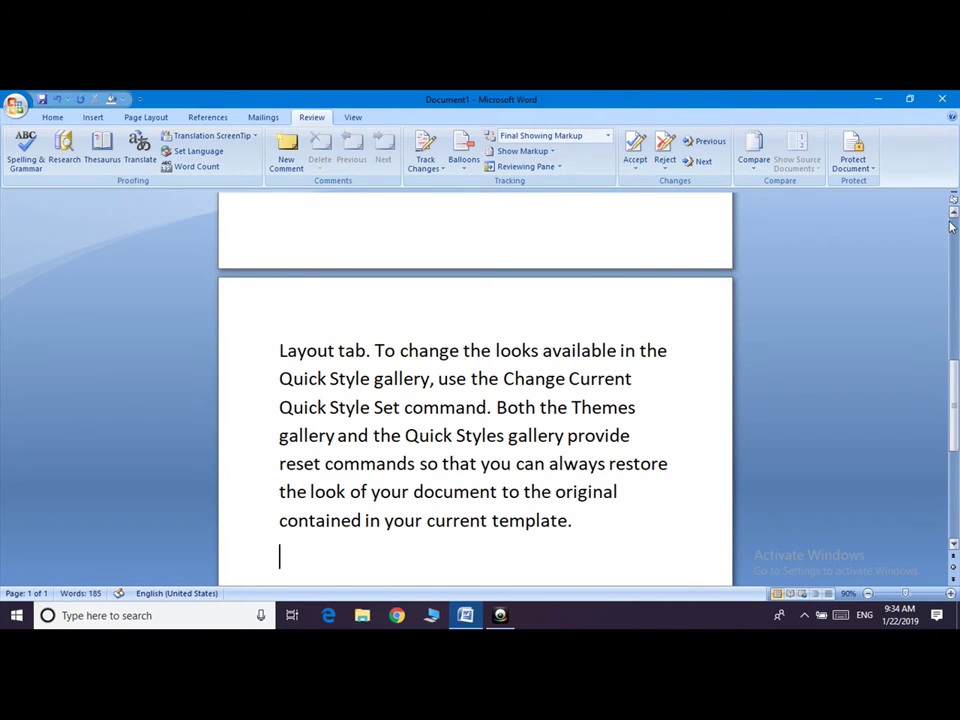
left_click_drag(954, 400, 951, 226)
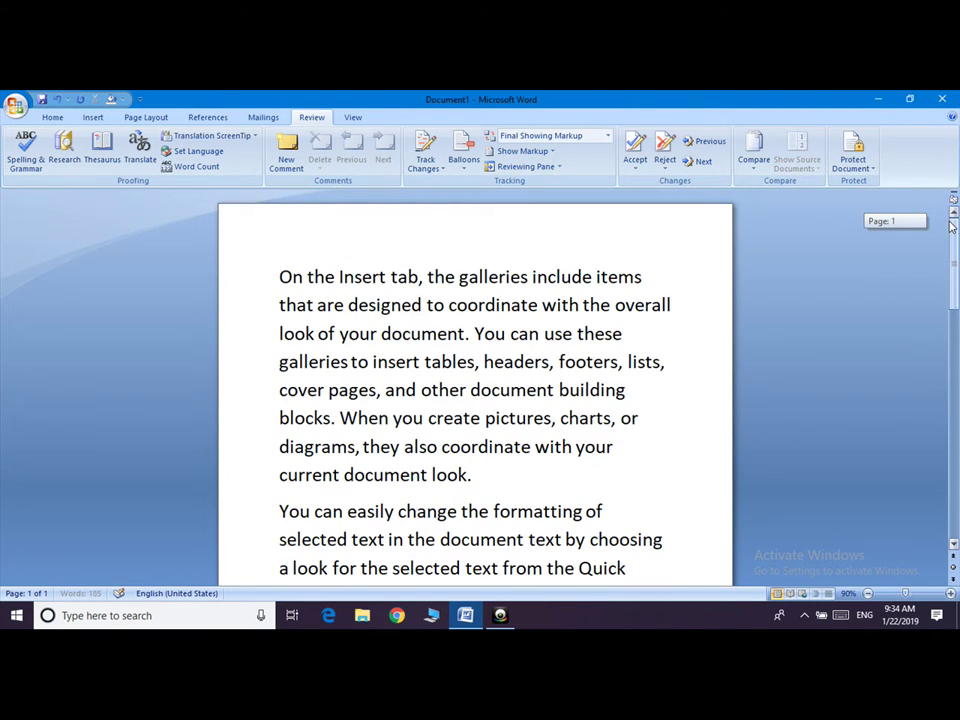
Step: Check the word count (185 words, 2 pages), then select 'On the Insert tab, the'
left_click(198, 167)
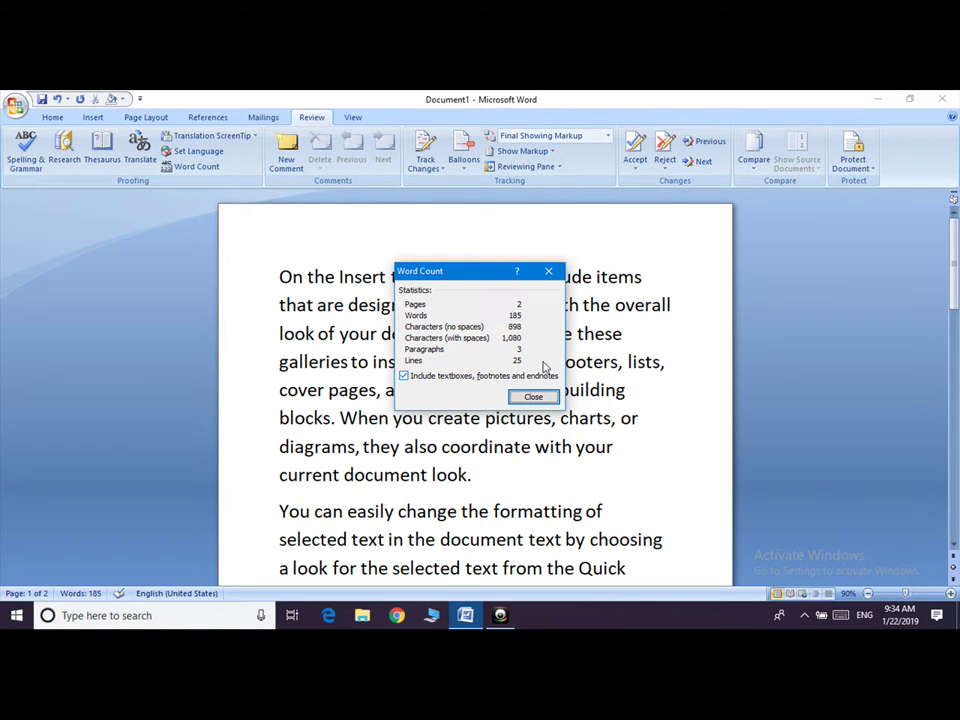
left_click(546, 399)
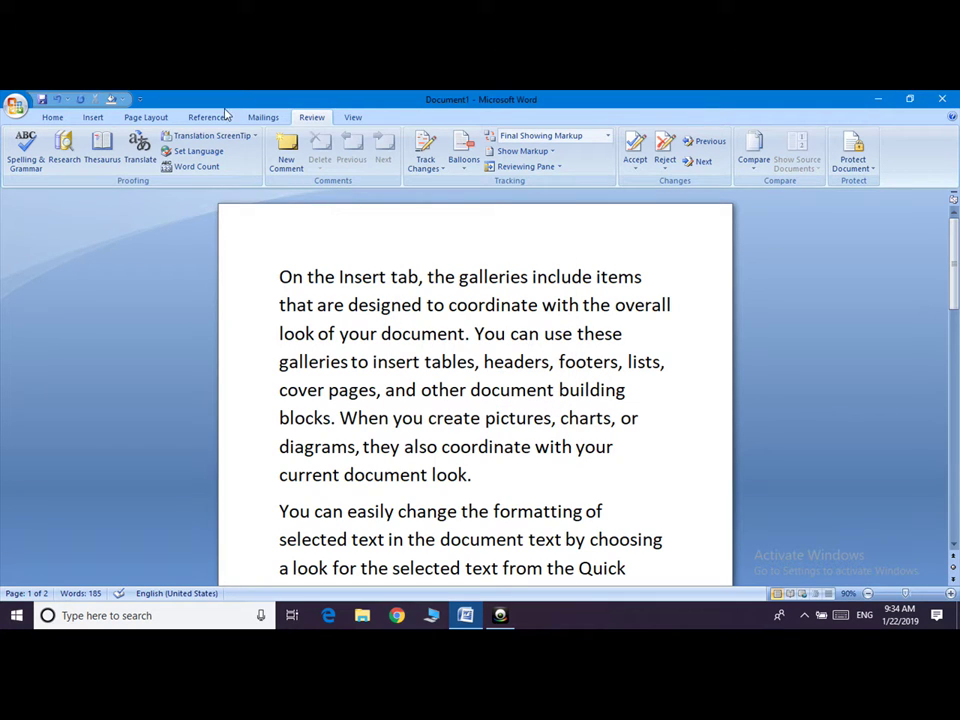
left_click(274, 272)
left_click_drag(274, 272, 457, 277)
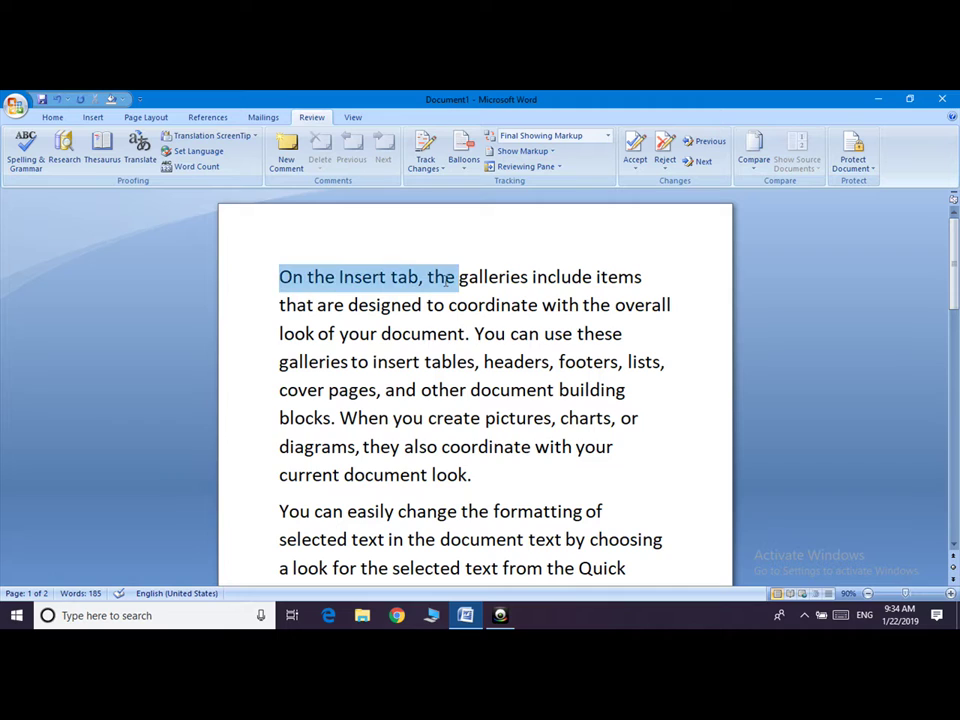
left_click(288, 163)
type("imp para")
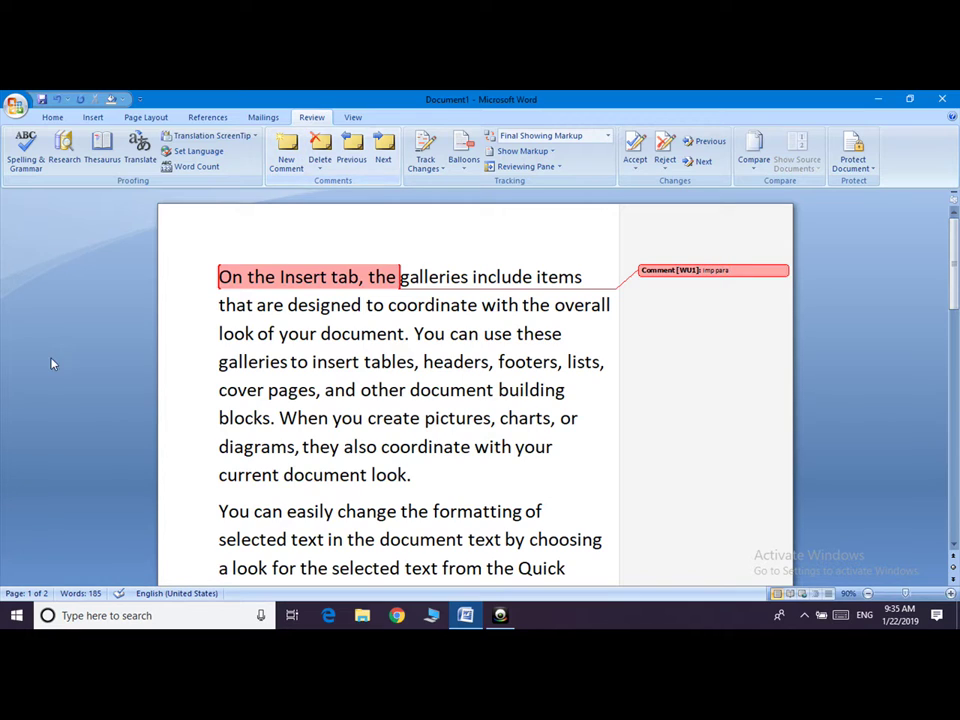
left_click(324, 335)
left_click_drag(217, 333, 318, 334)
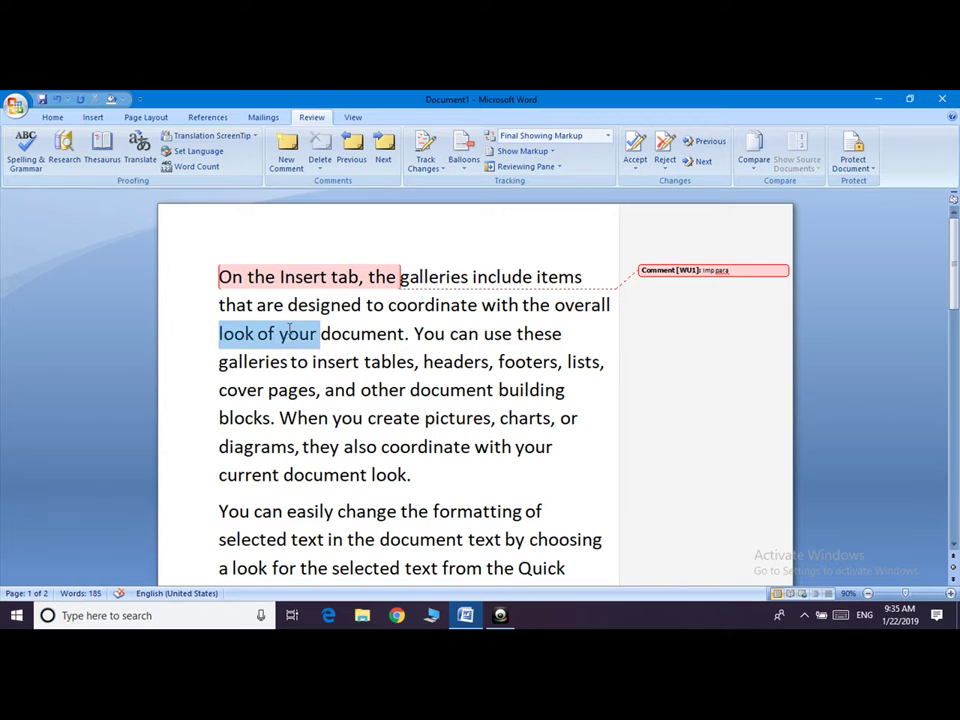
left_click(287, 160)
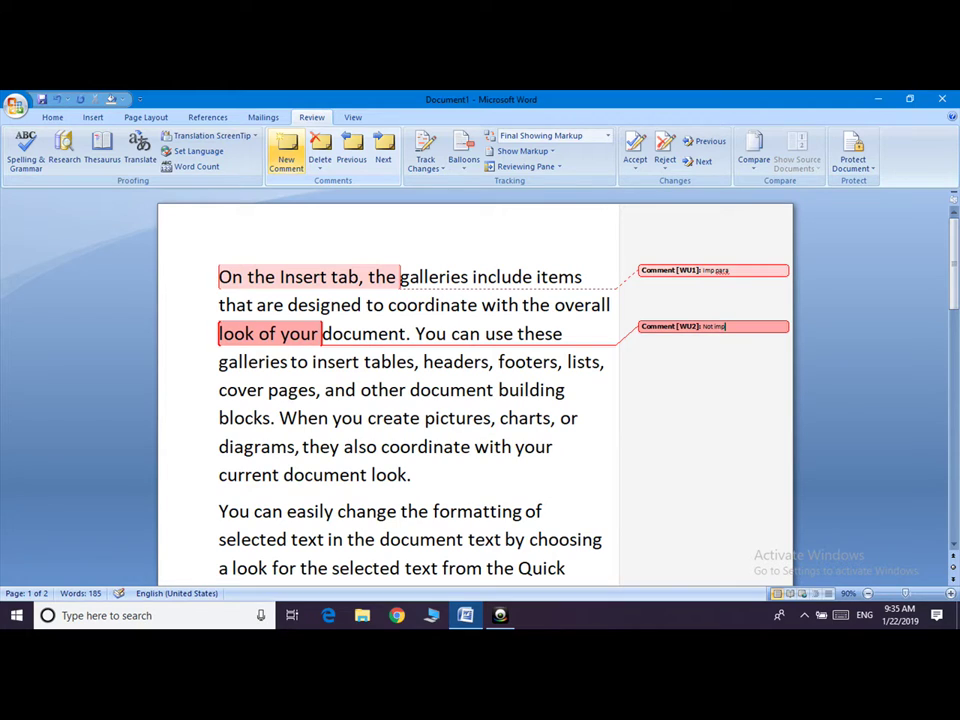
left_click(189, 363)
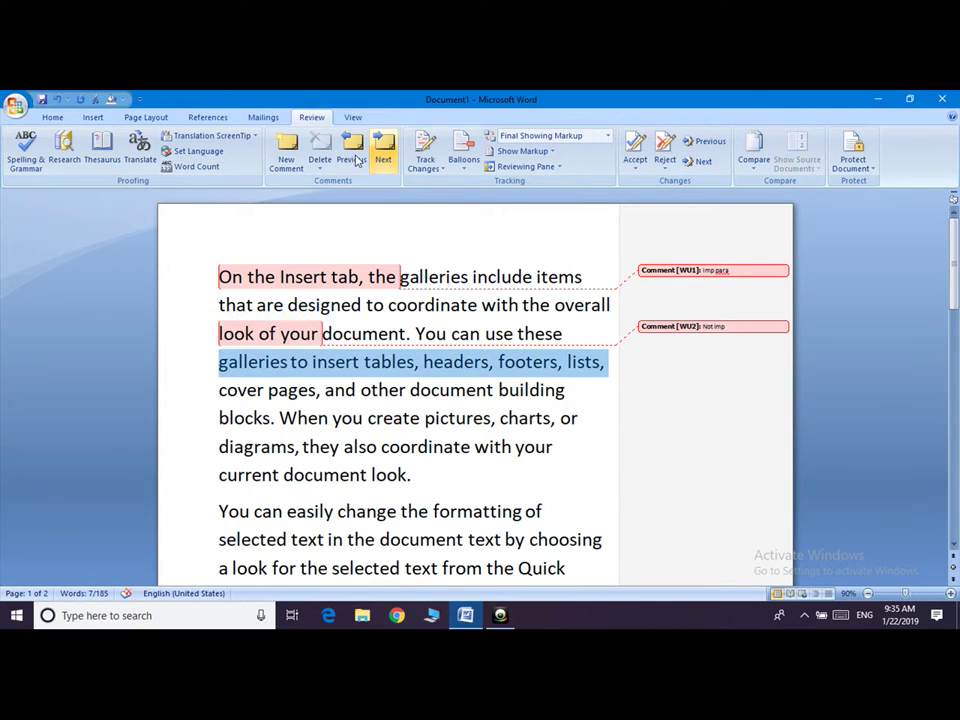
left_click(347, 275)
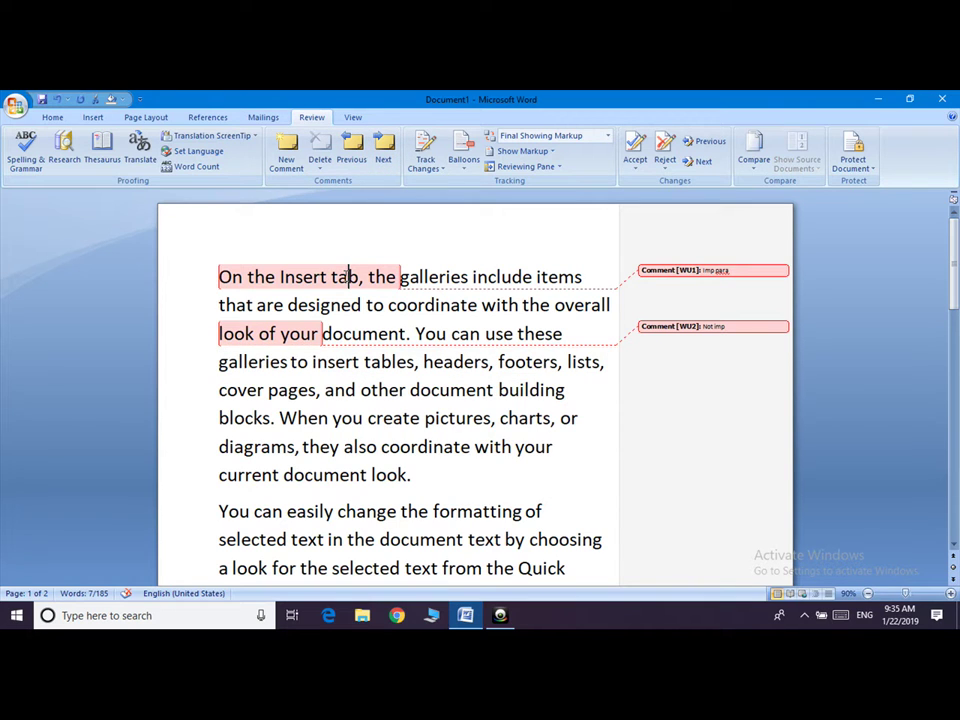
left_click(360, 153)
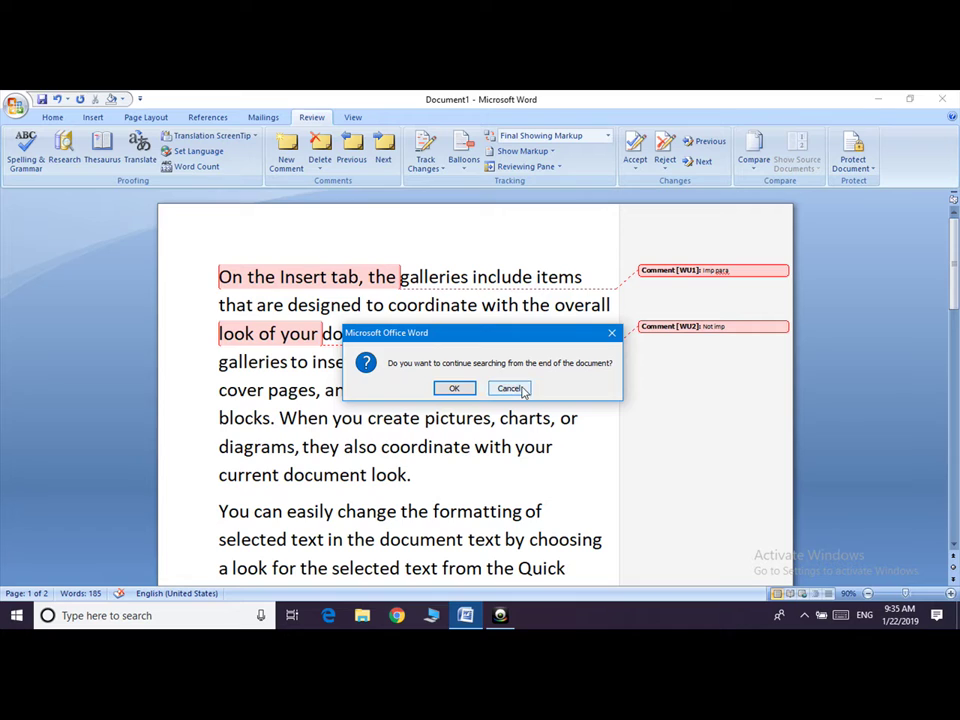
left_click(524, 391)
left_click(386, 157)
left_click(386, 157)
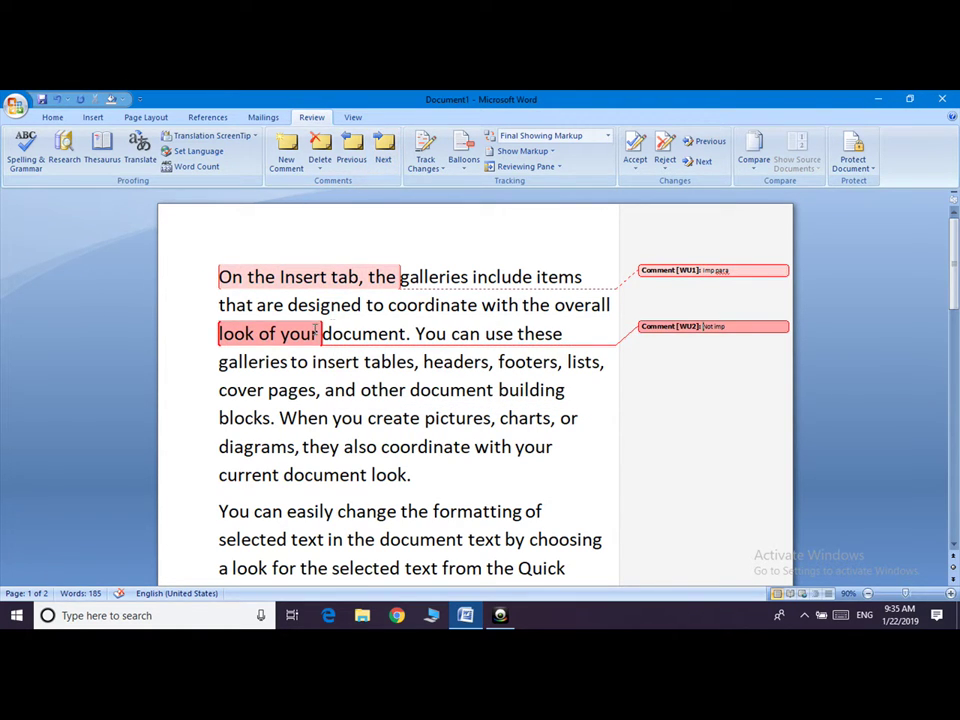
left_click(359, 148)
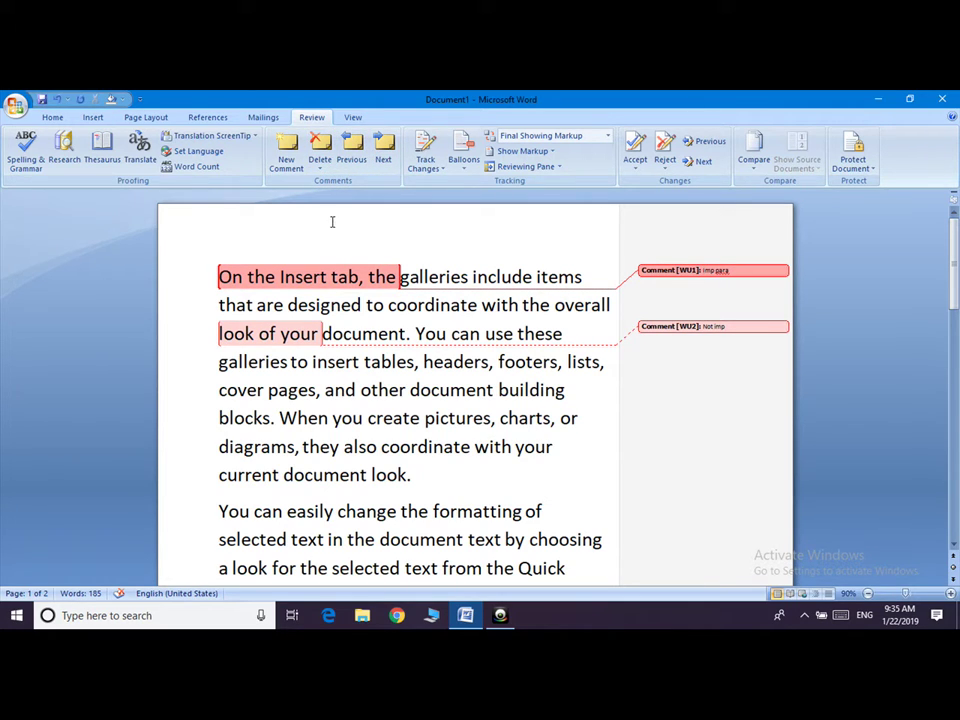
left_click(362, 274)
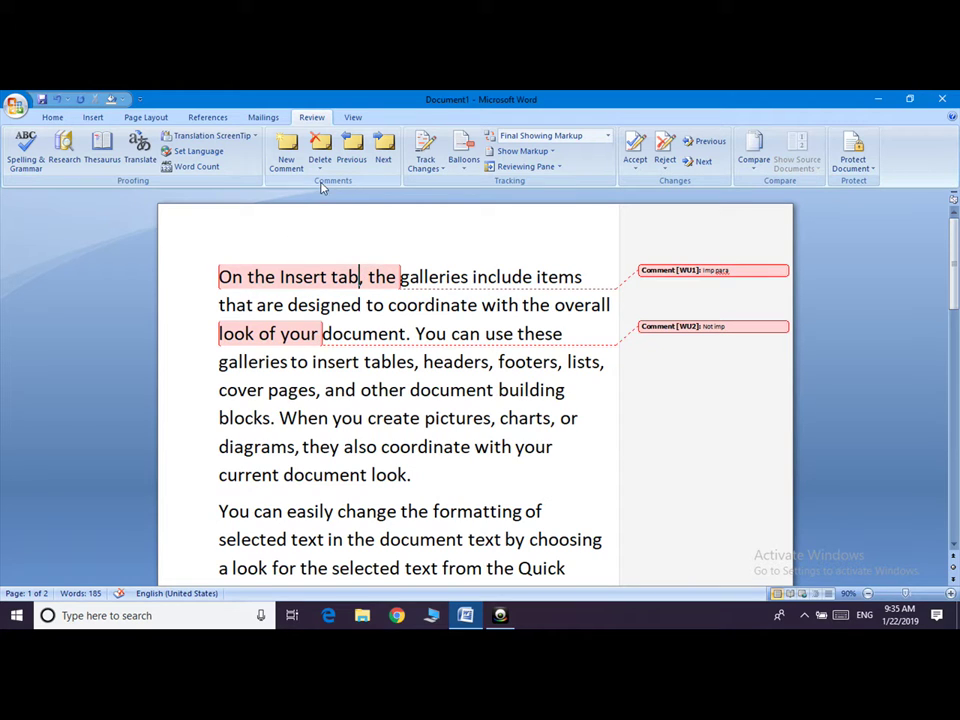
Step: Delete the imp para comment and turn on Track Changes
left_click(319, 146)
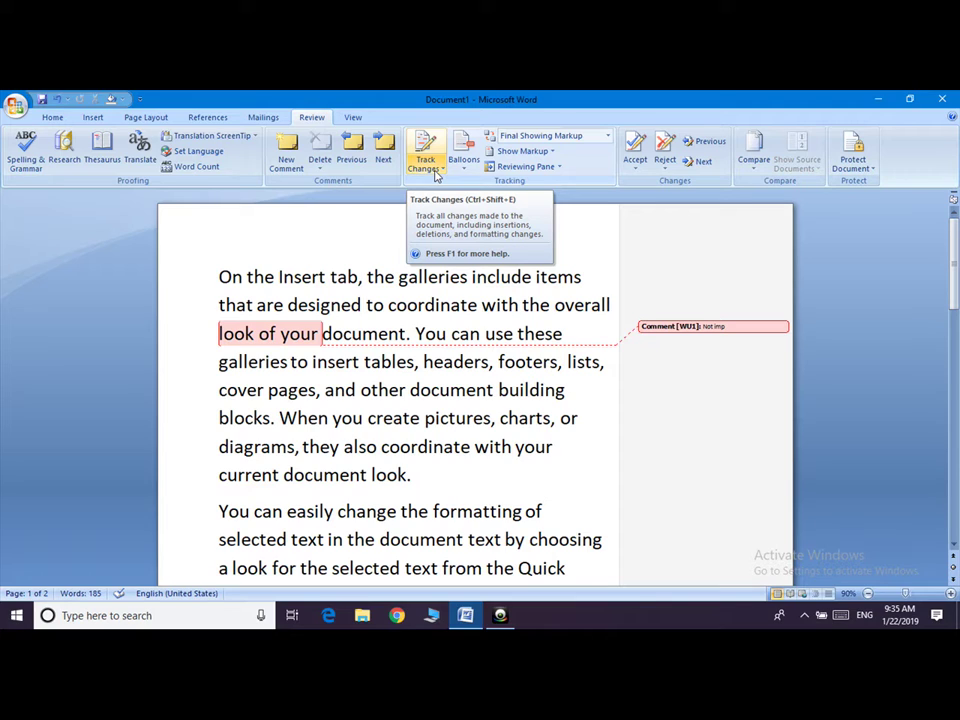
left_click(427, 153)
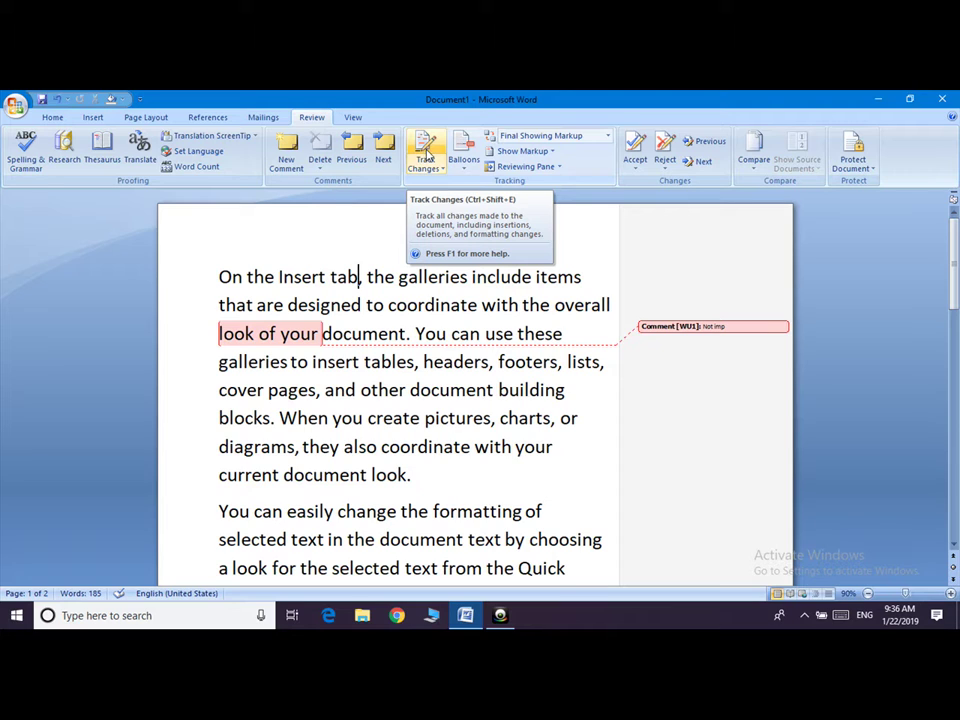
left_click(430, 163)
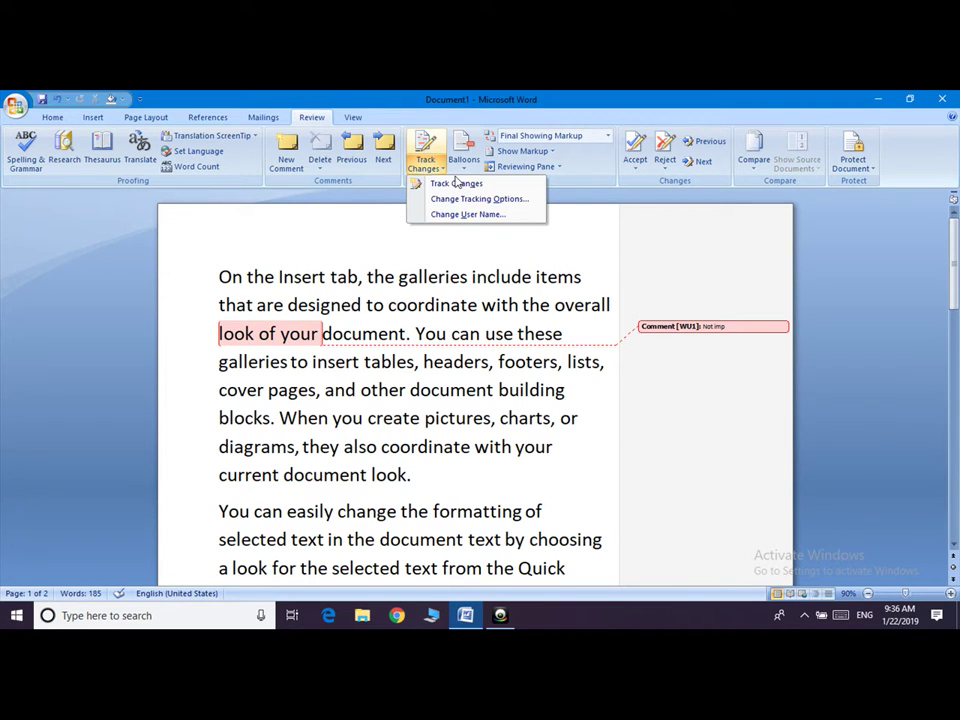
left_click(458, 184)
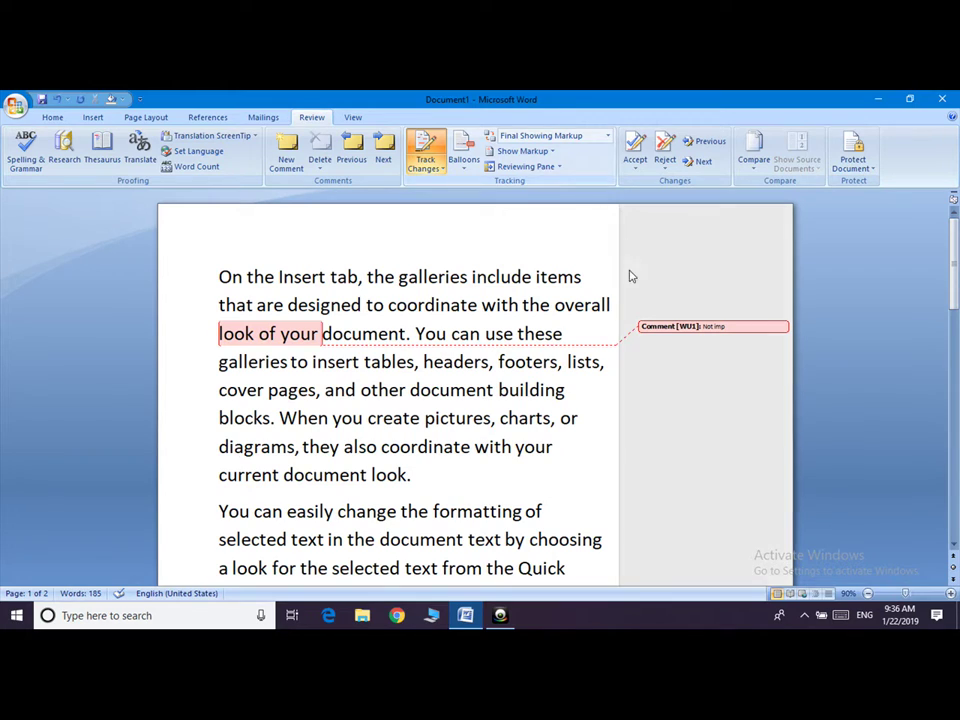
Step: Delete 'When you create pictures' as a tracked change, then select 'can easily change the formatting'
left_click_drag(281, 418, 447, 421)
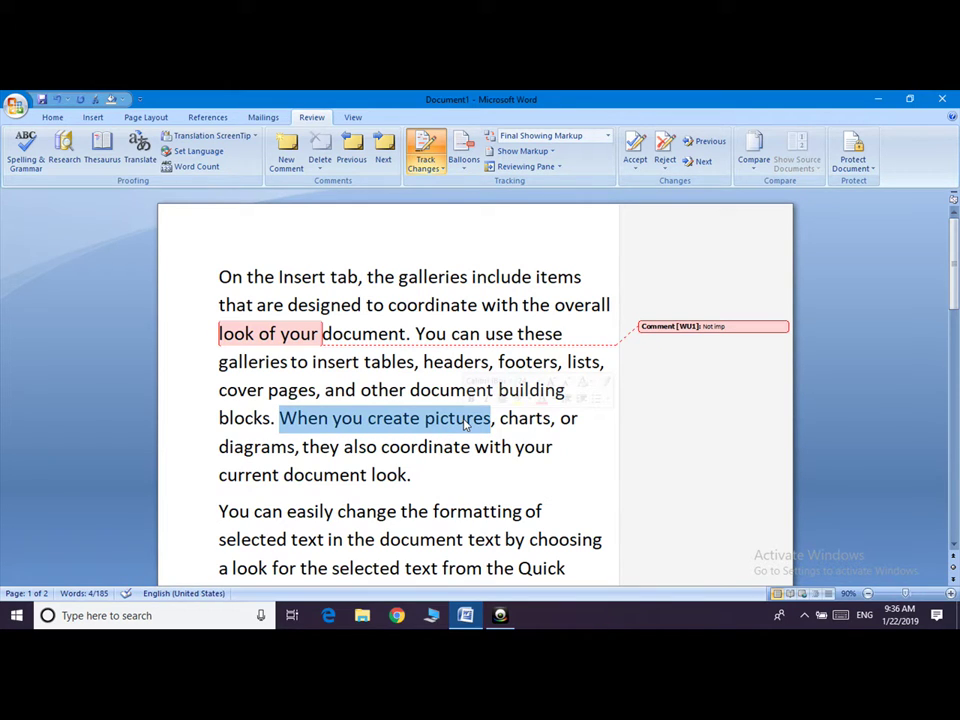
key("Delete")
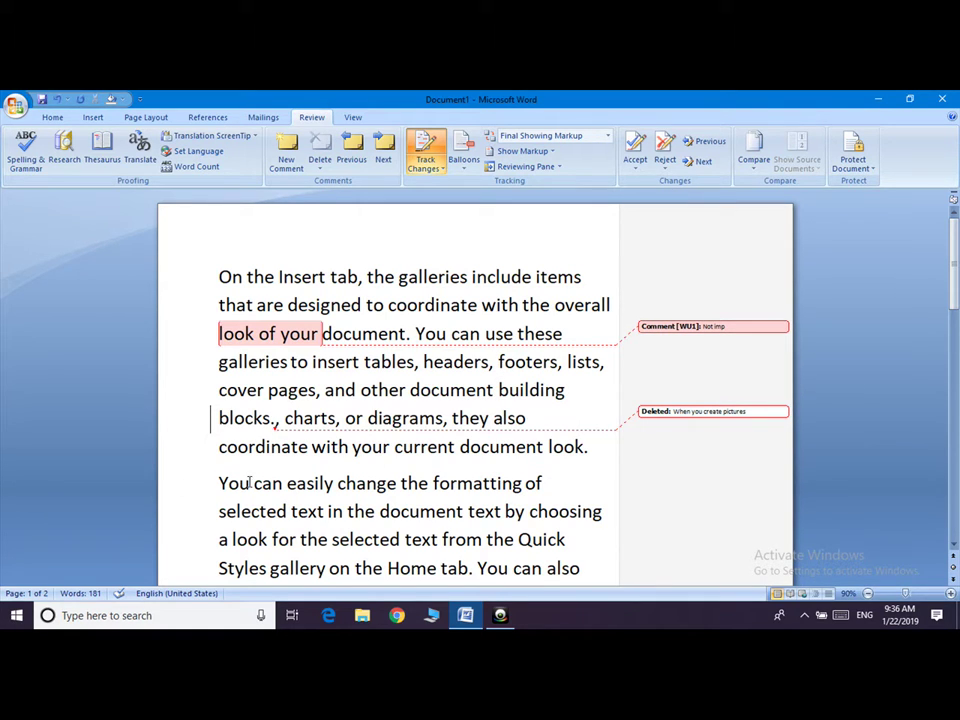
left_click_drag(254, 484, 514, 474)
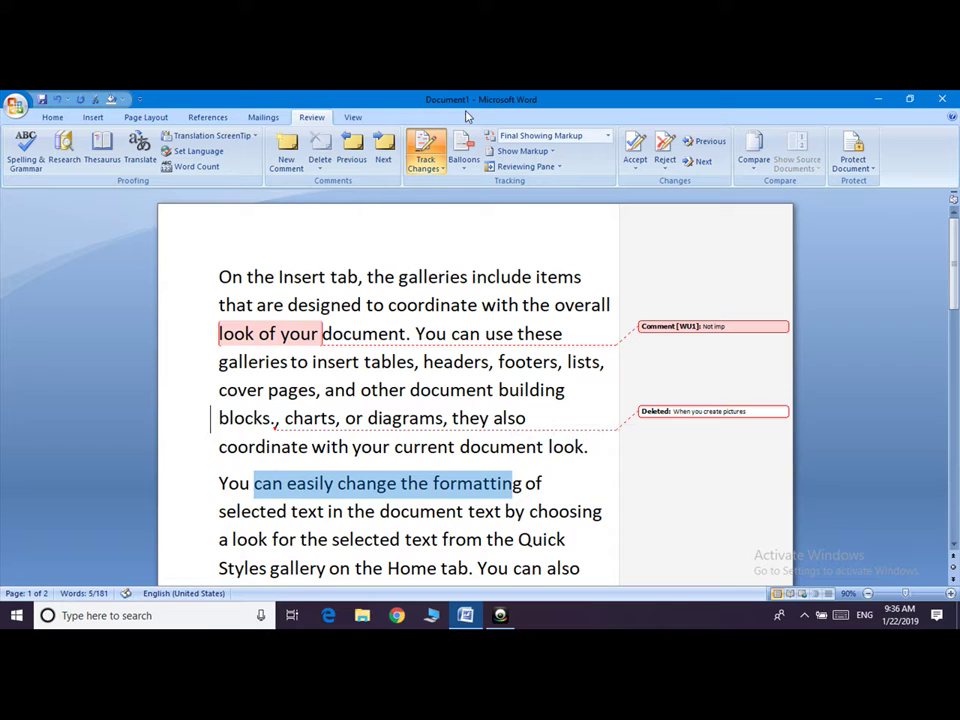
Step: Add a new comment to 'can easily change the formatting', keeping change tracking on
left_click(286, 150)
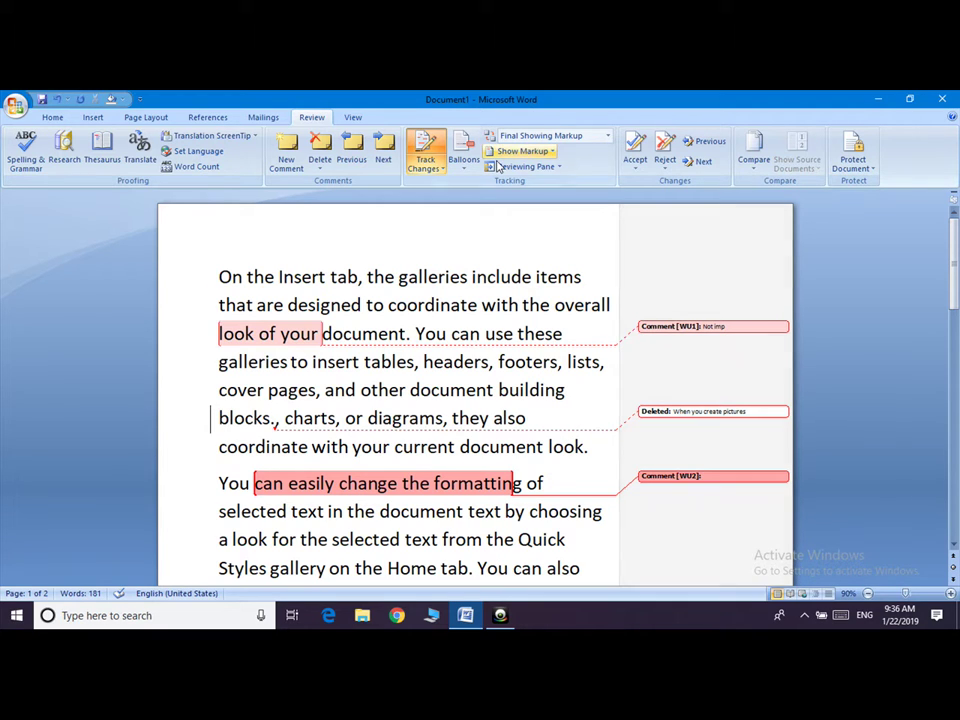
left_click(433, 169)
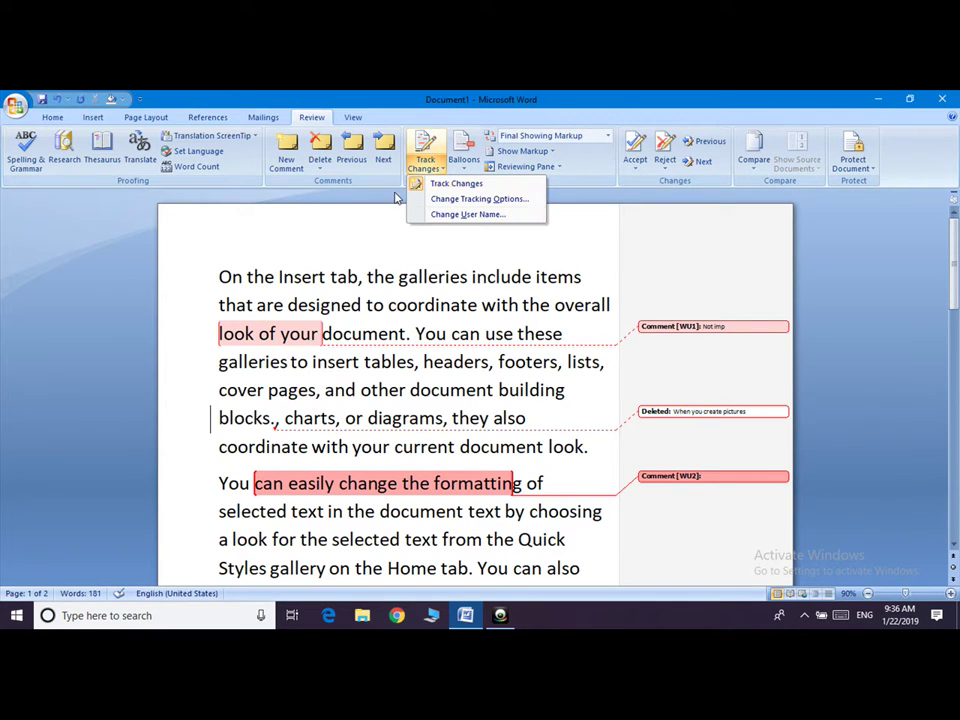
left_click(452, 183)
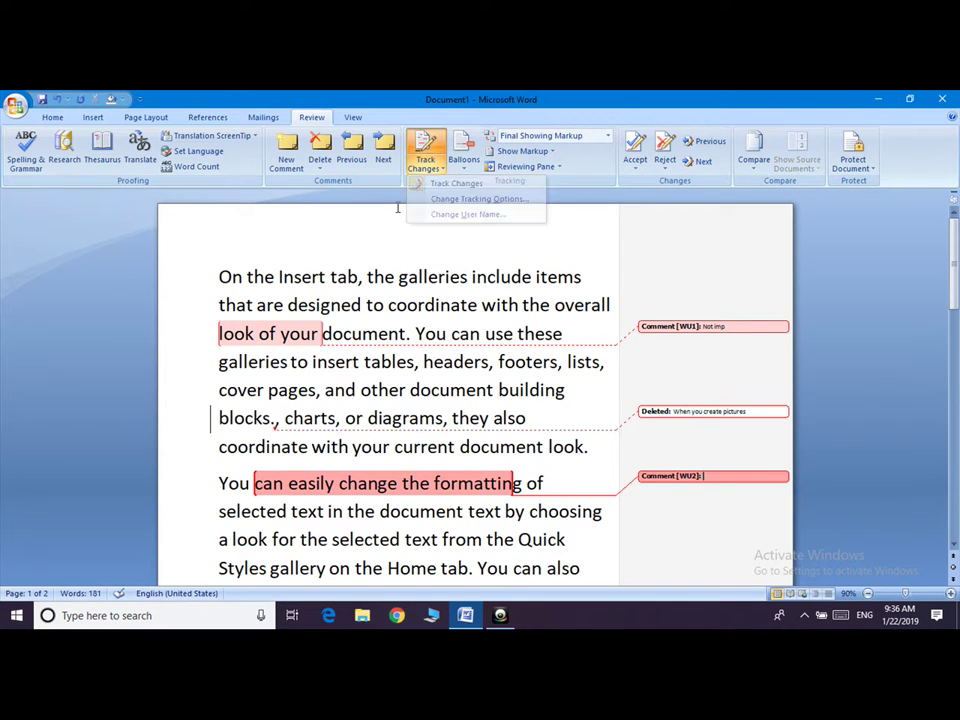
Step: Set Balloons to Show Only Comments and Formatting in Balloons
left_click(464, 162)
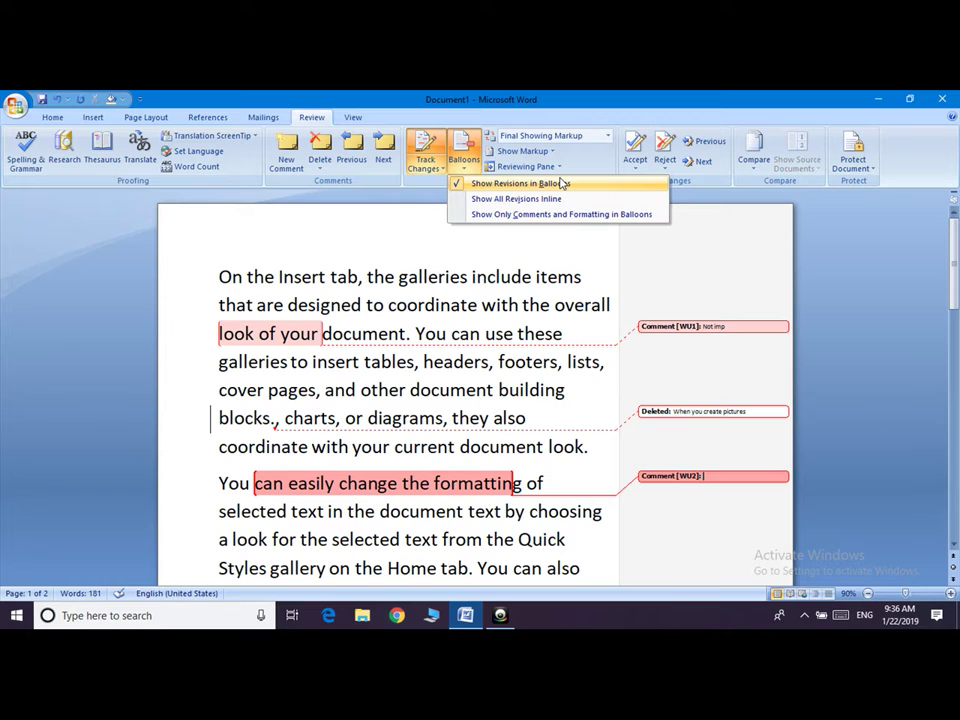
left_click(514, 203)
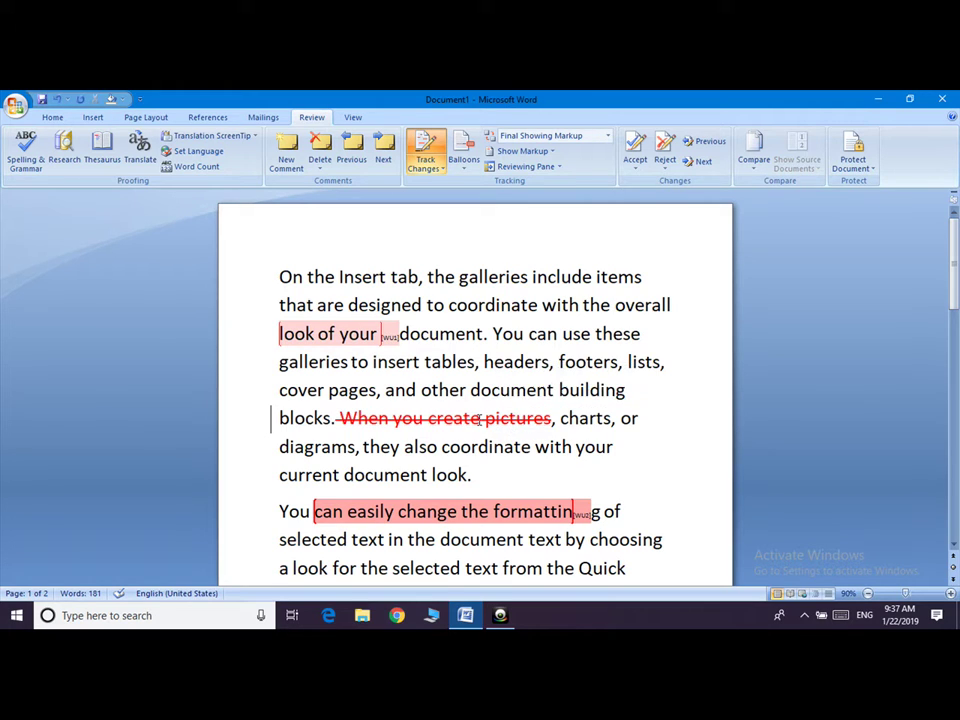
left_click(460, 170)
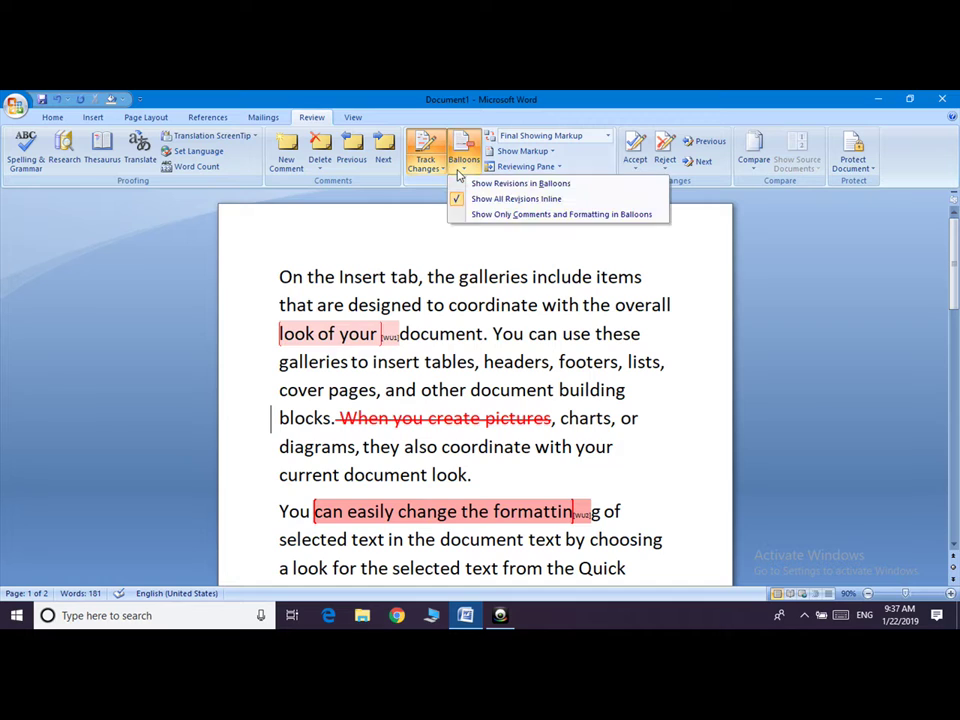
left_click(483, 213)
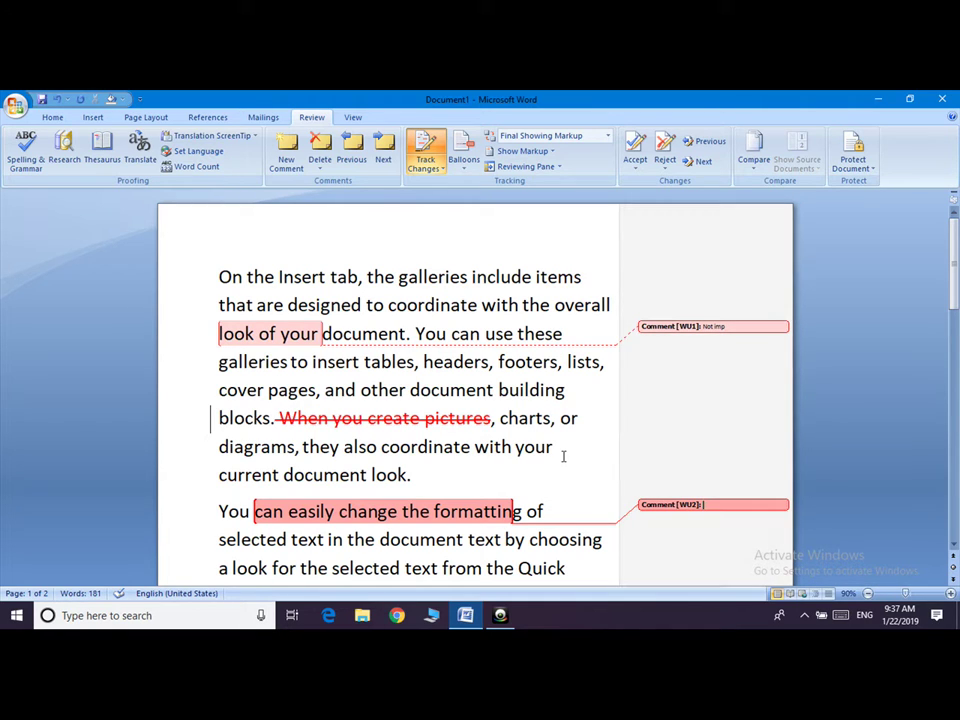
Step: Switch Display for Review through Final and Original Showing Markup, settling on Original
left_click(609, 140)
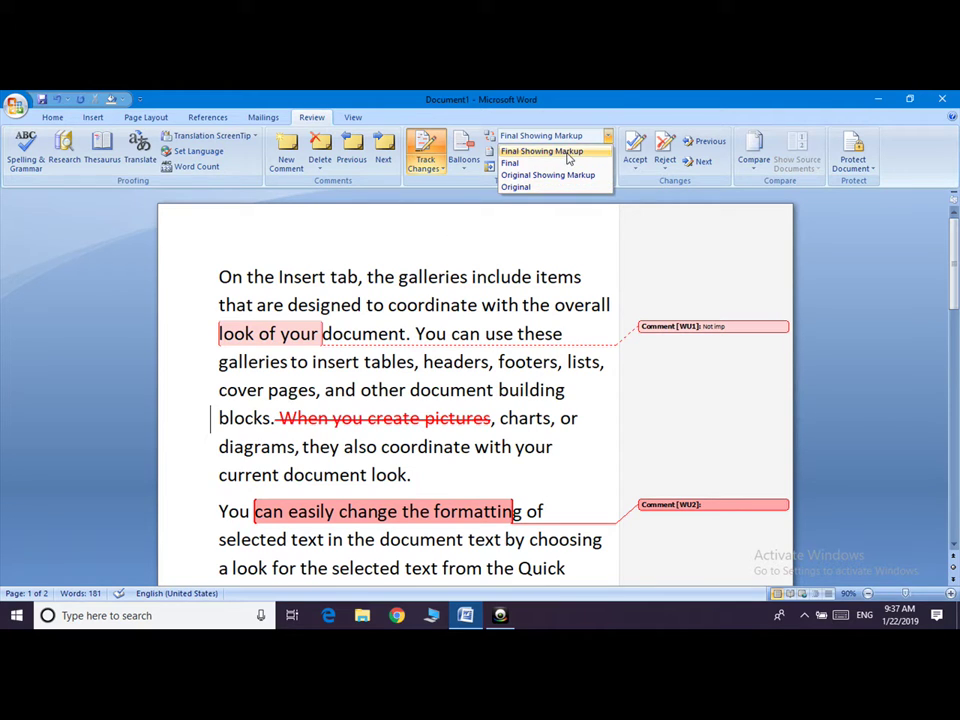
left_click(510, 163)
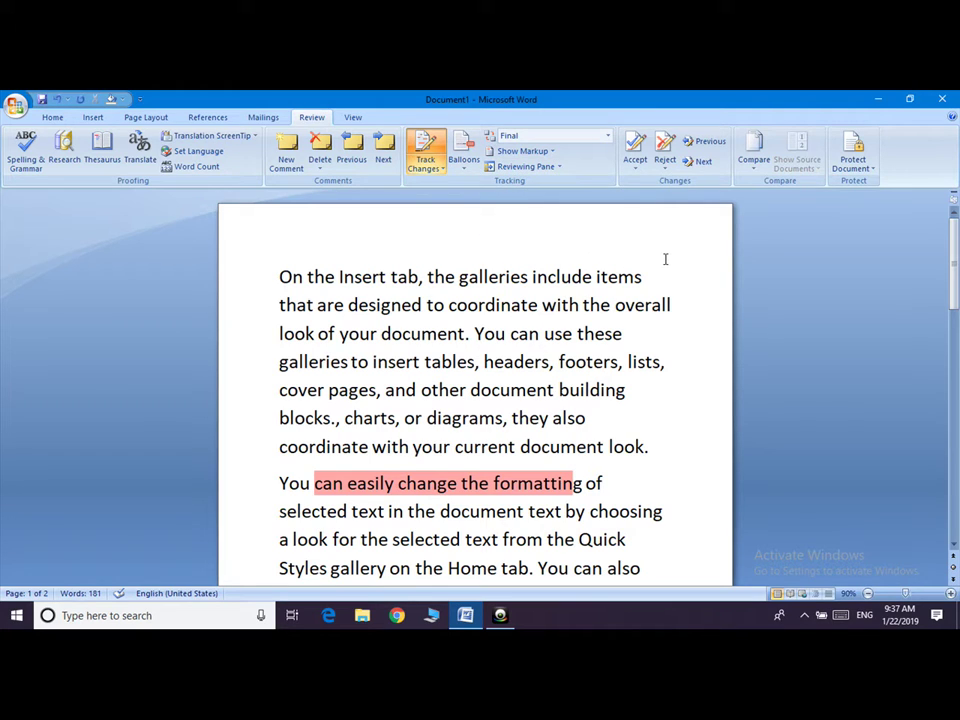
left_click(607, 136)
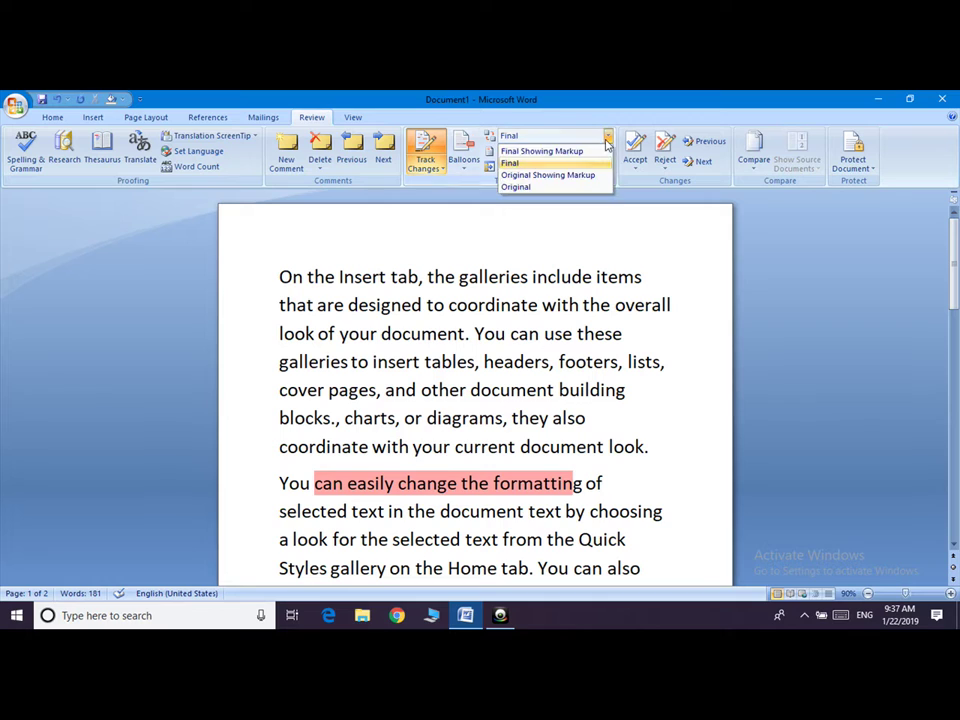
left_click(570, 176)
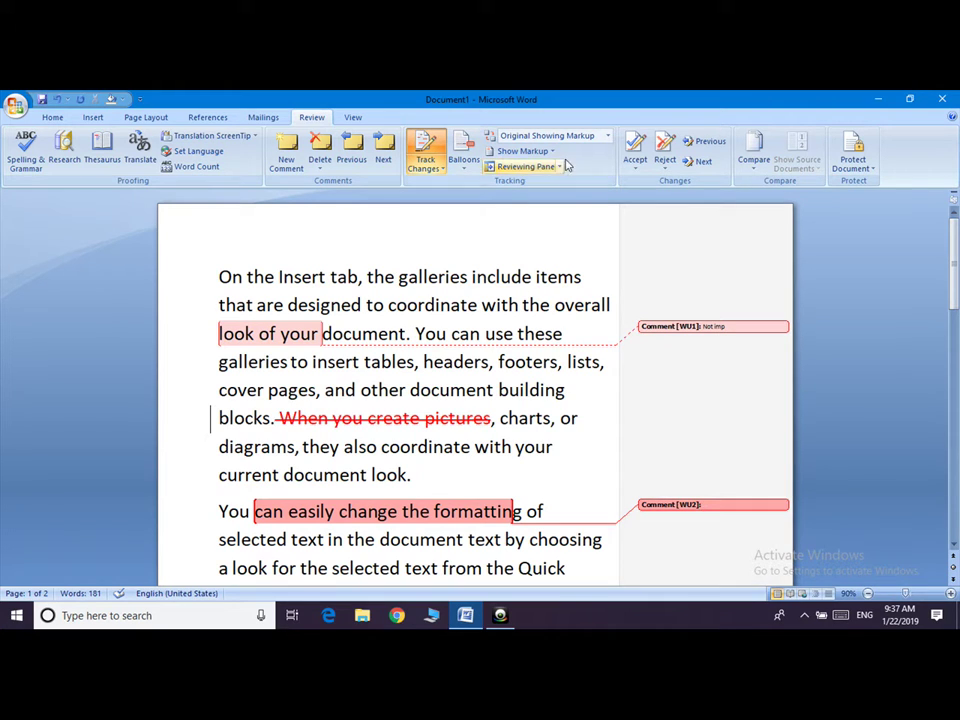
left_click(608, 137)
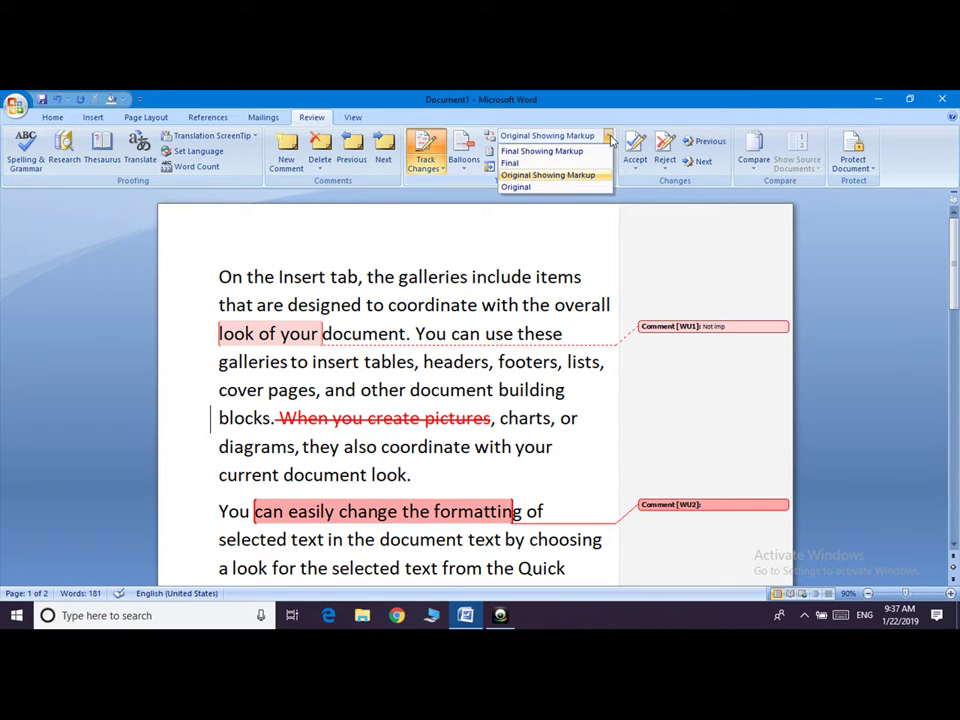
left_click(516, 188)
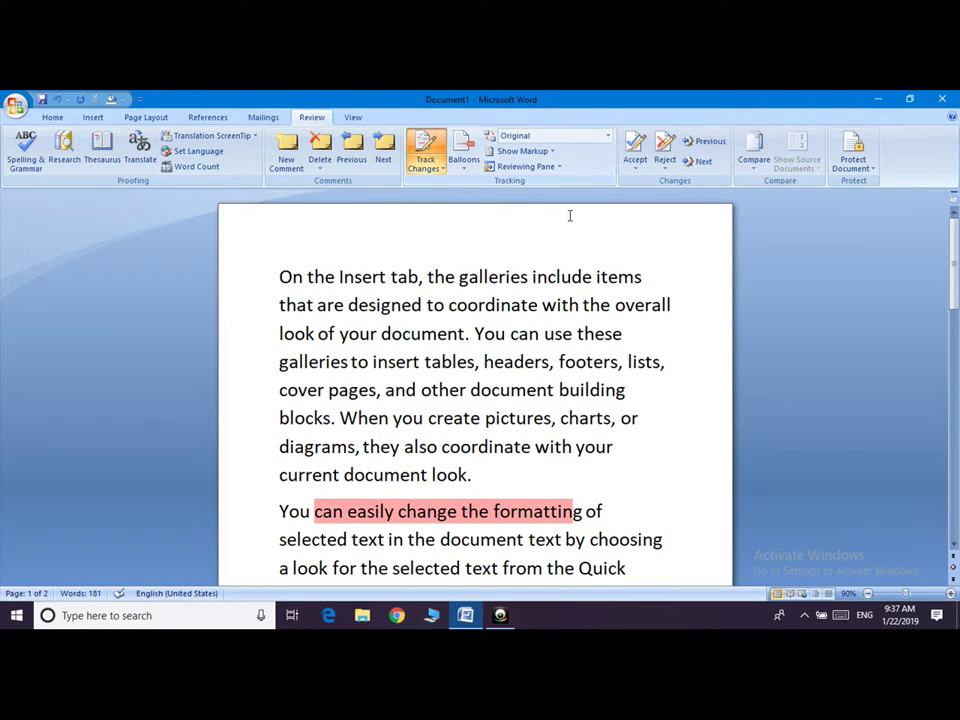
left_click(554, 157)
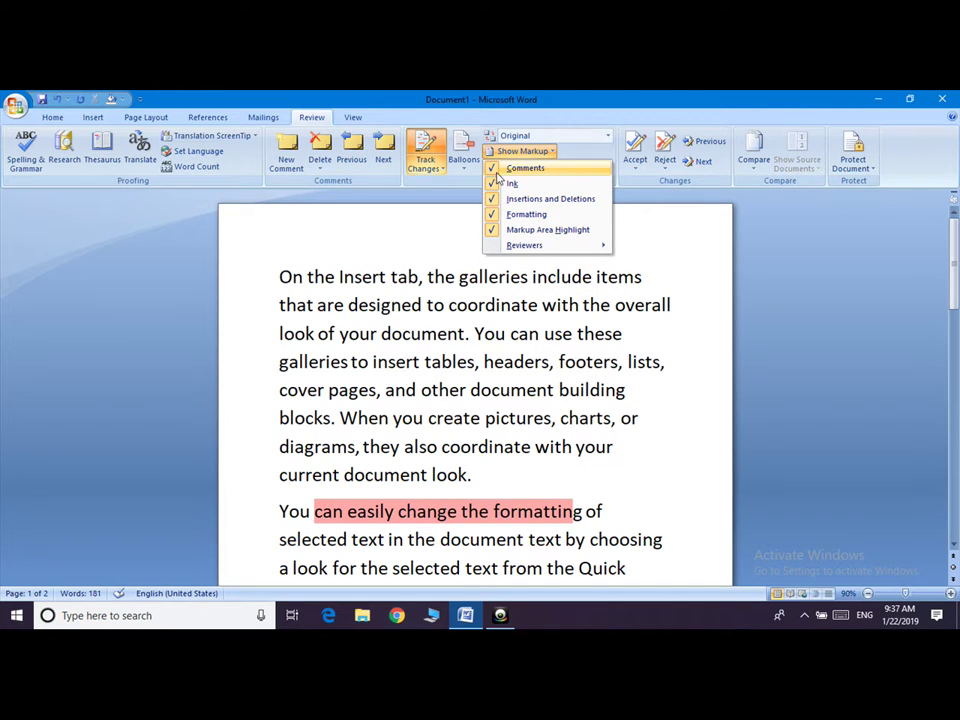
Step: Switch to Final Showing Markup, toggling comment balloons off and back on
left_click(607, 136)
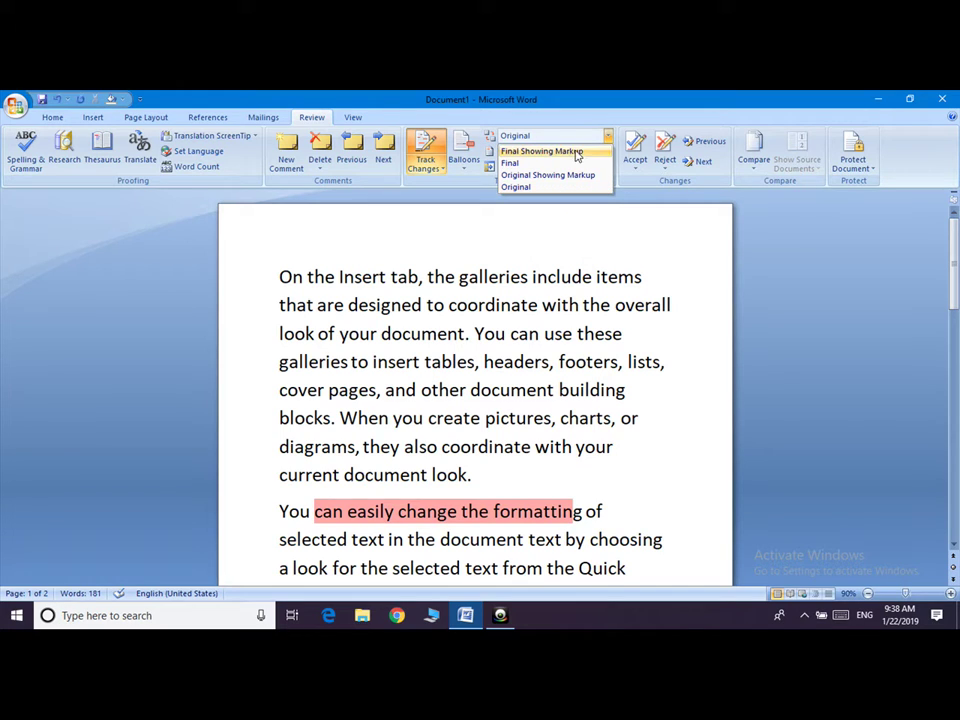
left_click(577, 152)
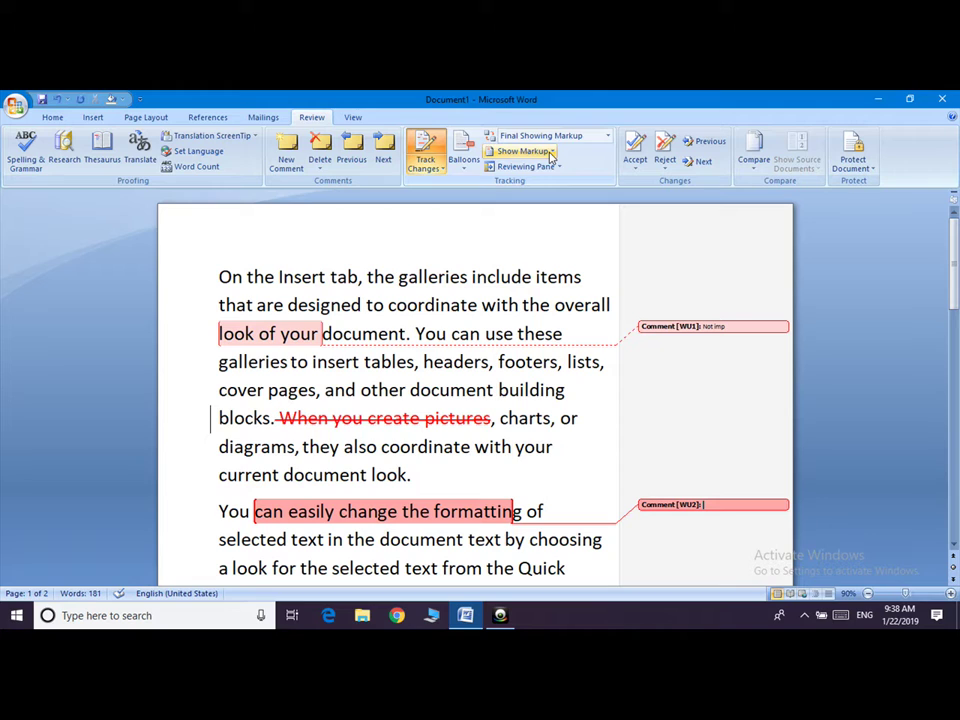
left_click(550, 152)
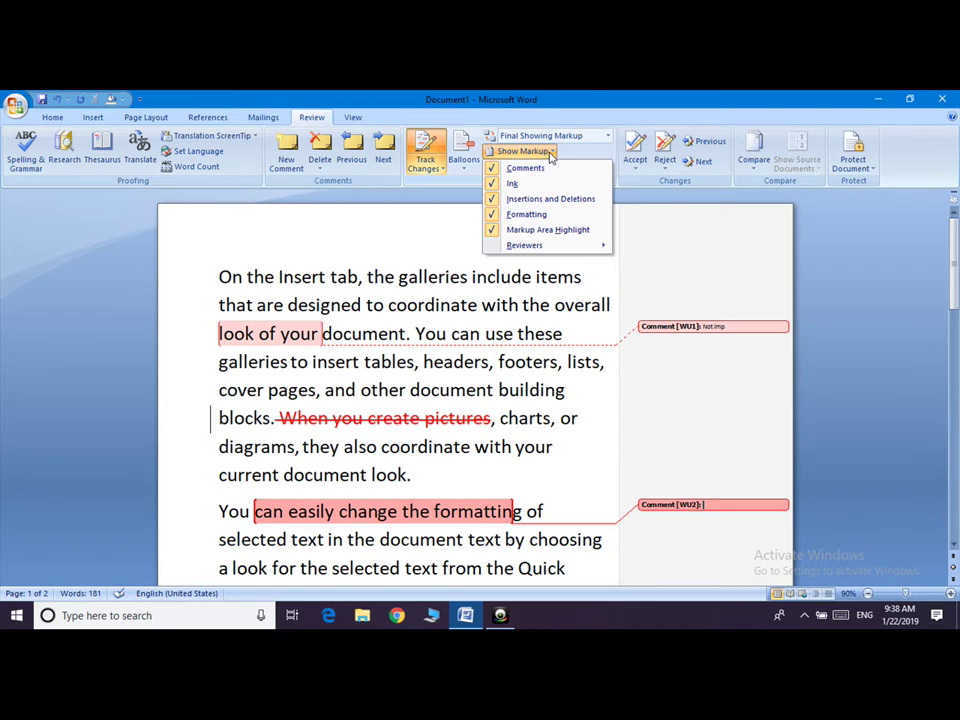
left_click(503, 170)
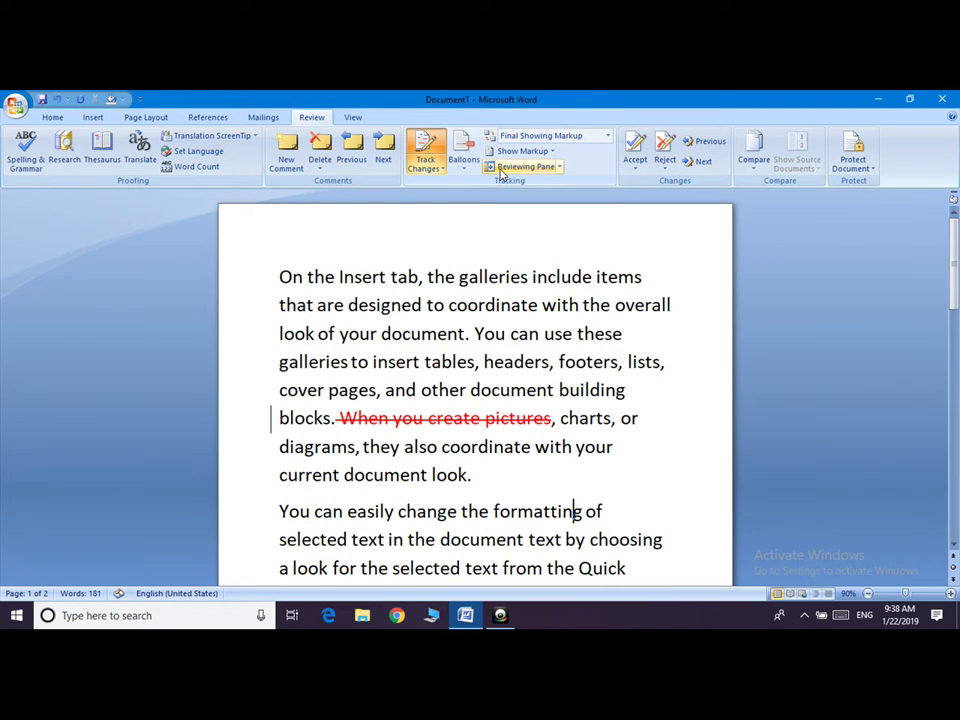
left_click(552, 152)
left_click(515, 168)
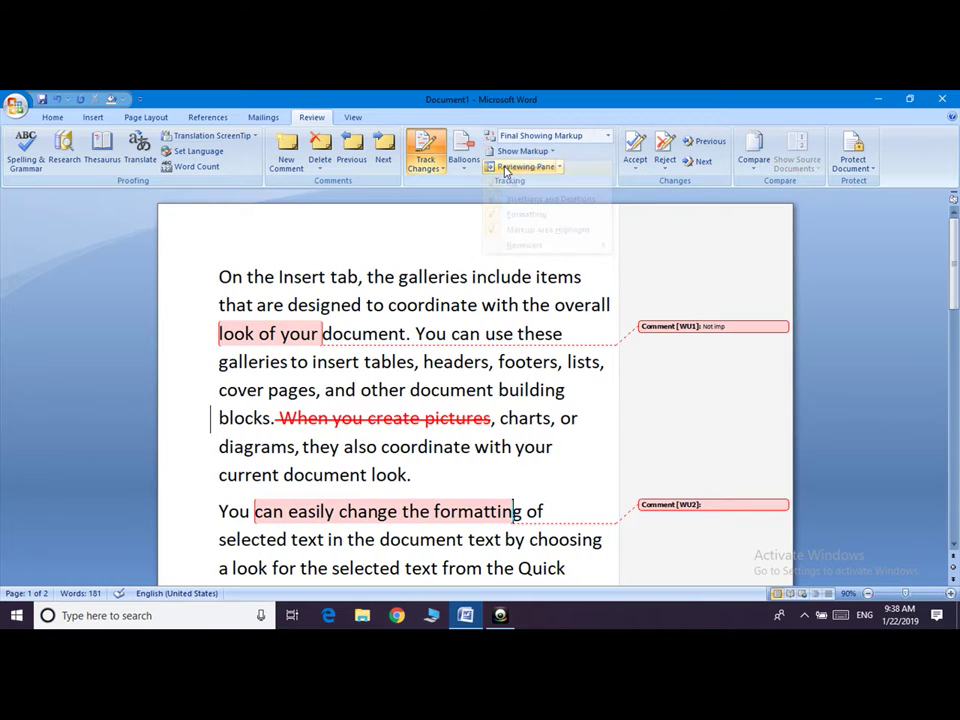
Step: Hide formatting changes from the markup and select 'cover pages, and'
left_click(554, 153)
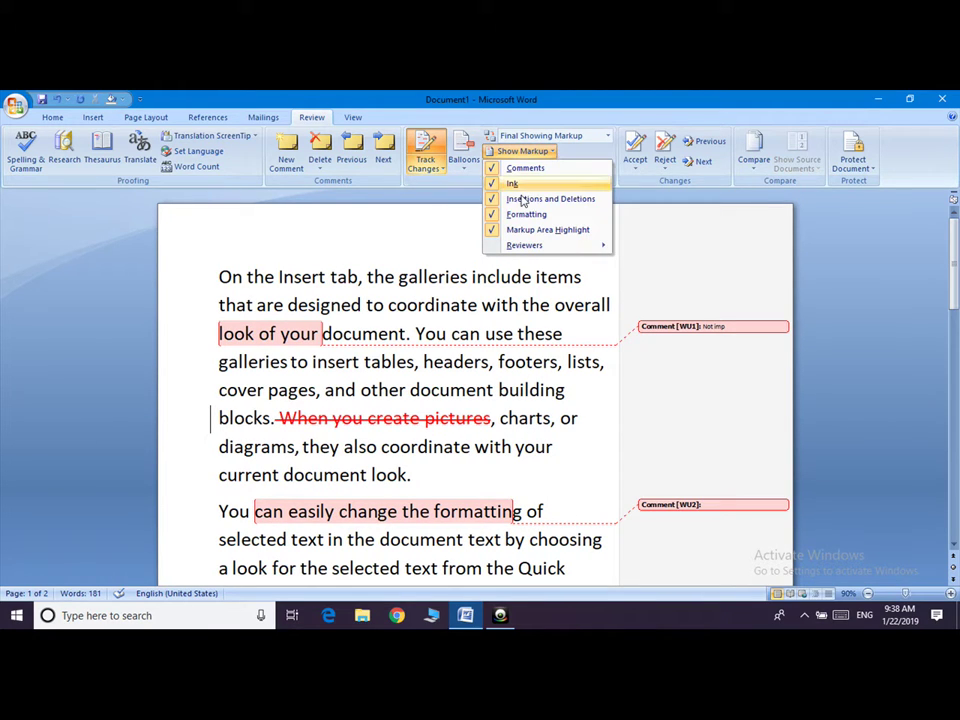
left_click(514, 216)
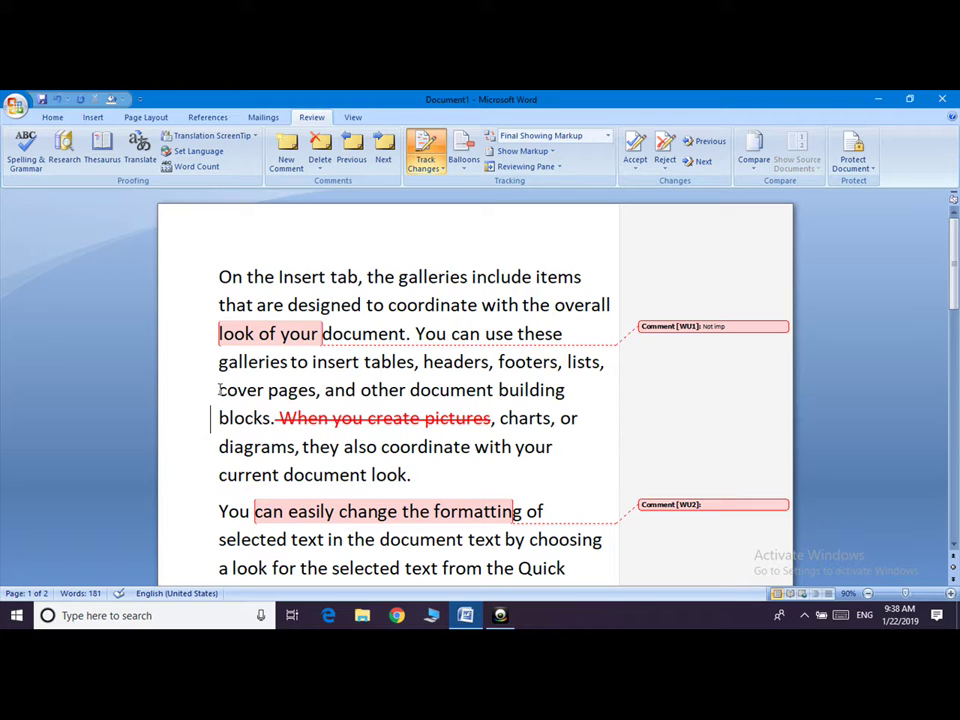
left_click_drag(219, 390, 357, 390)
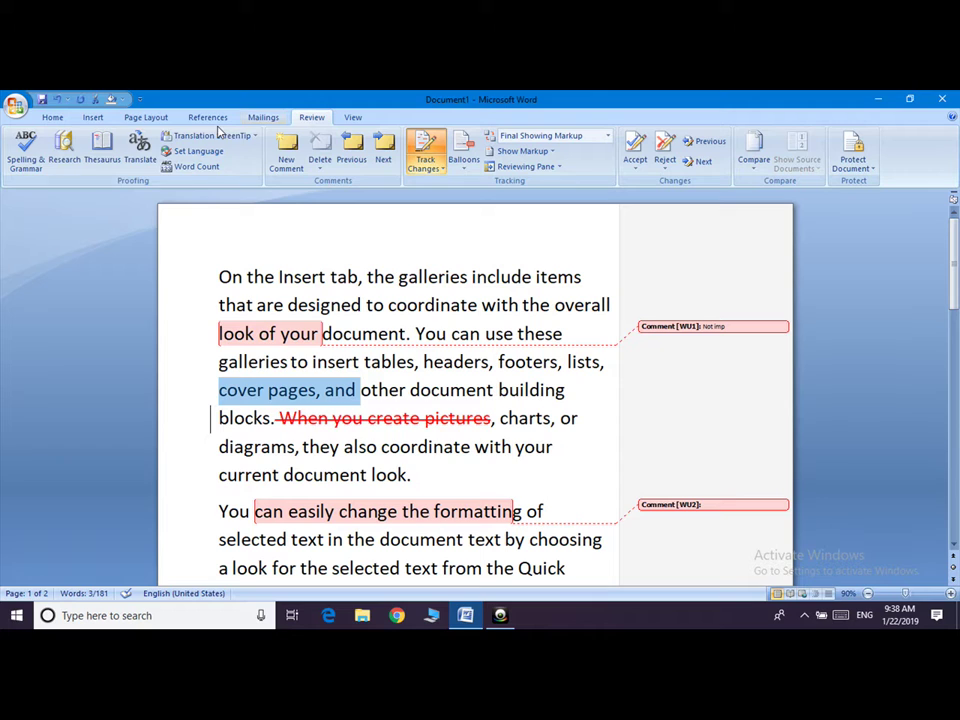
Step: Make 'cover pages, and' bold from the Home tab
left_click(93, 118)
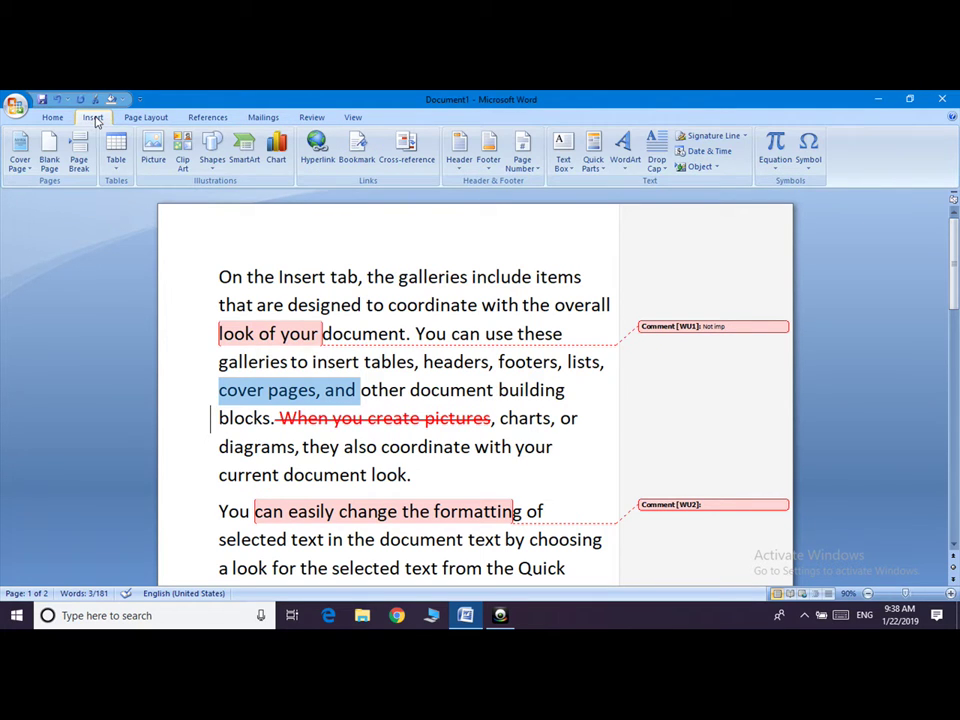
left_click(50, 118)
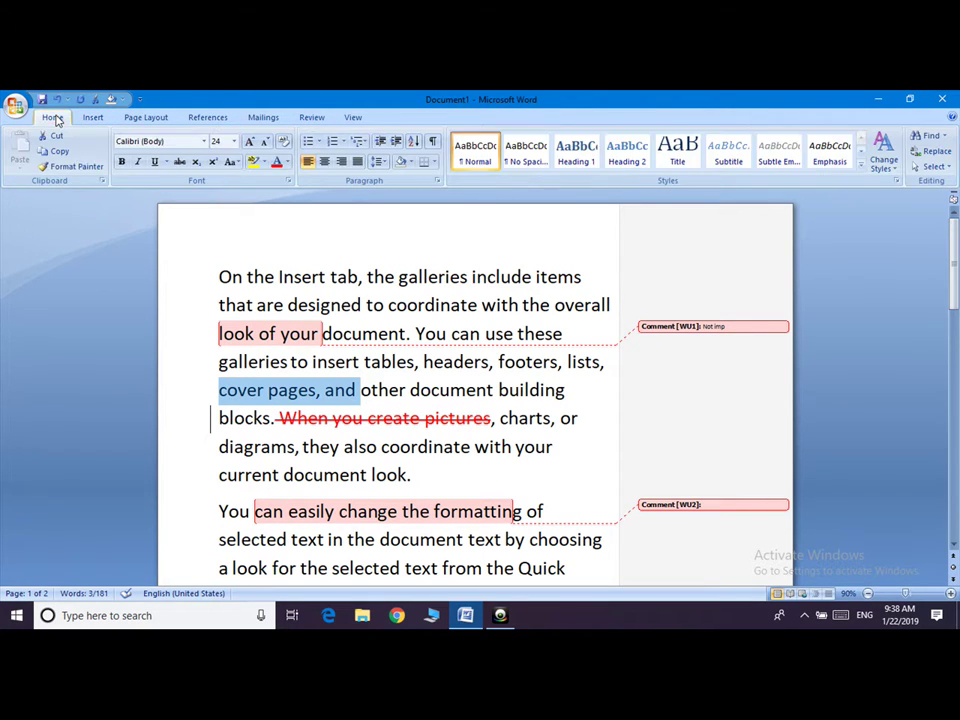
left_click(121, 161)
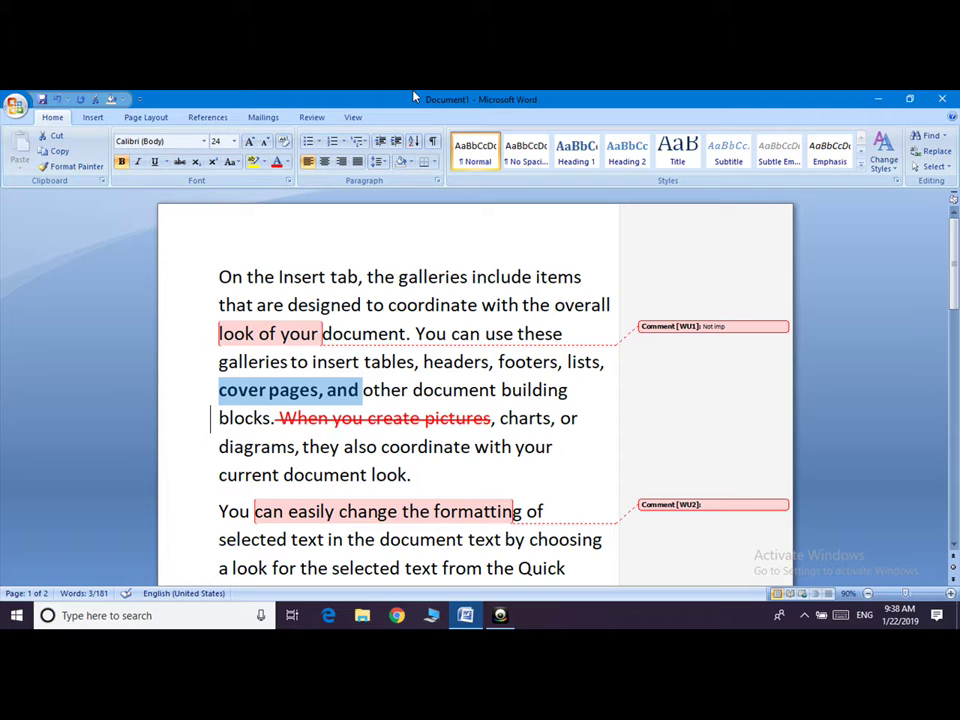
Step: Show, then hide again, formatting changes in the Review markup
left_click(311, 117)
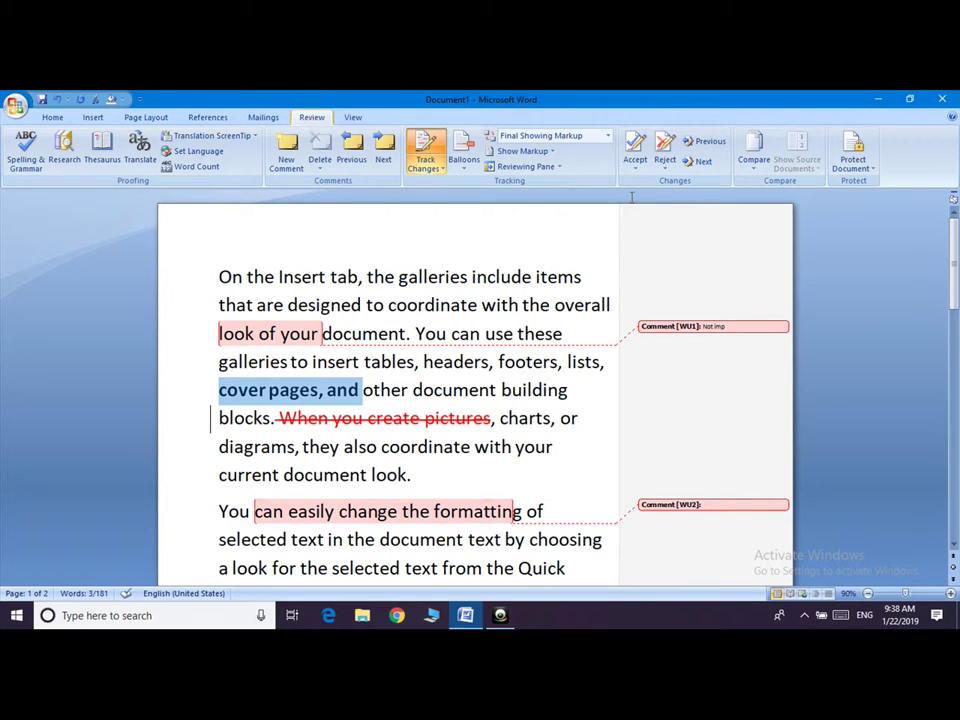
left_click(548, 152)
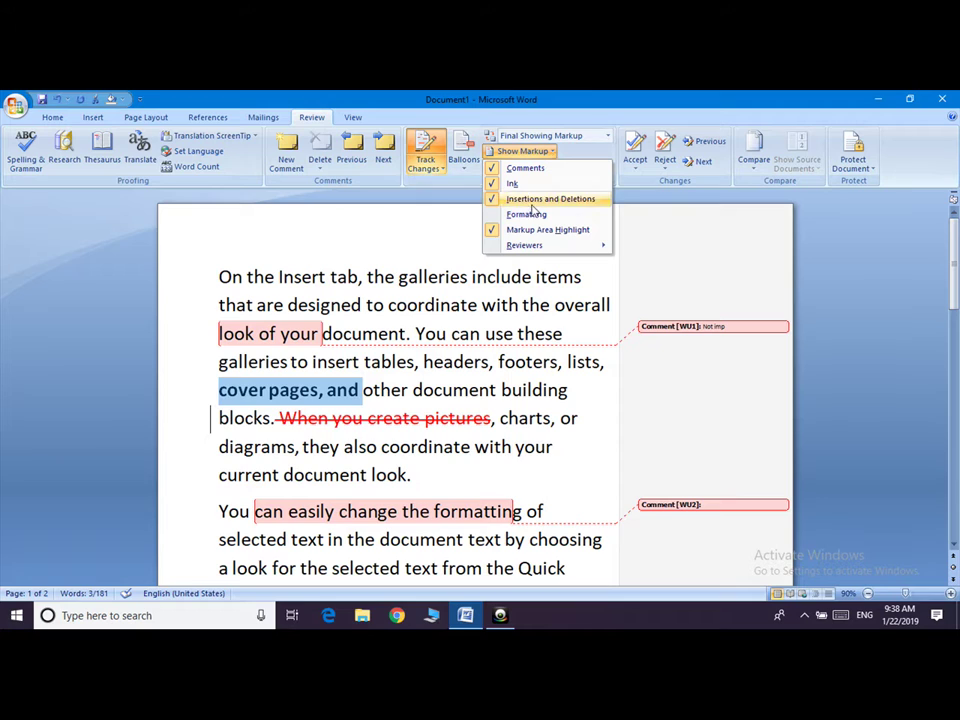
left_click(510, 215)
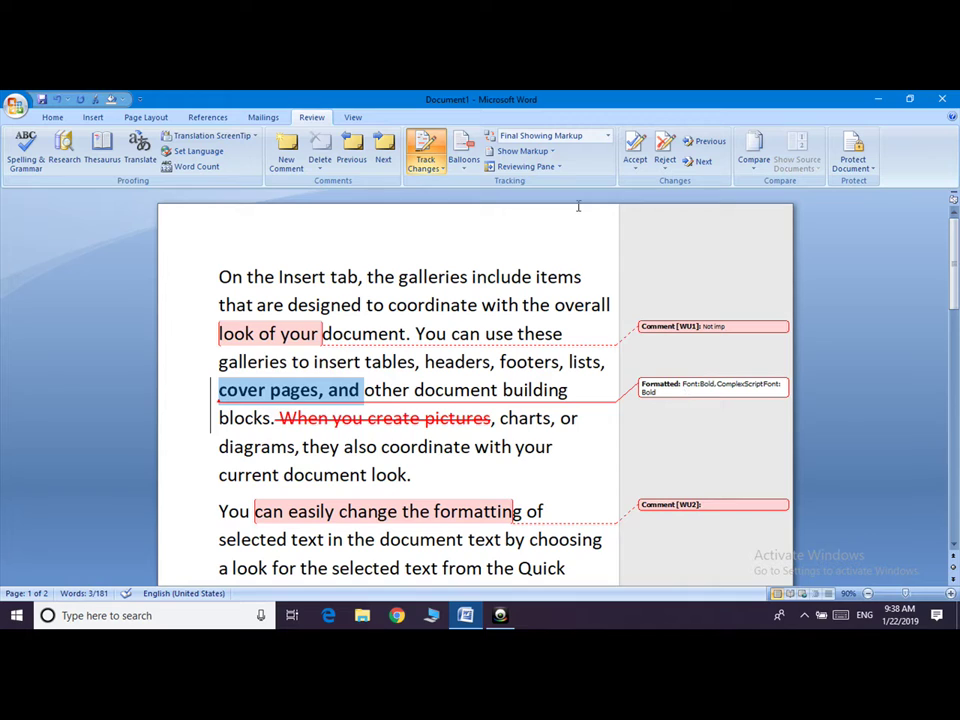
left_click(548, 152)
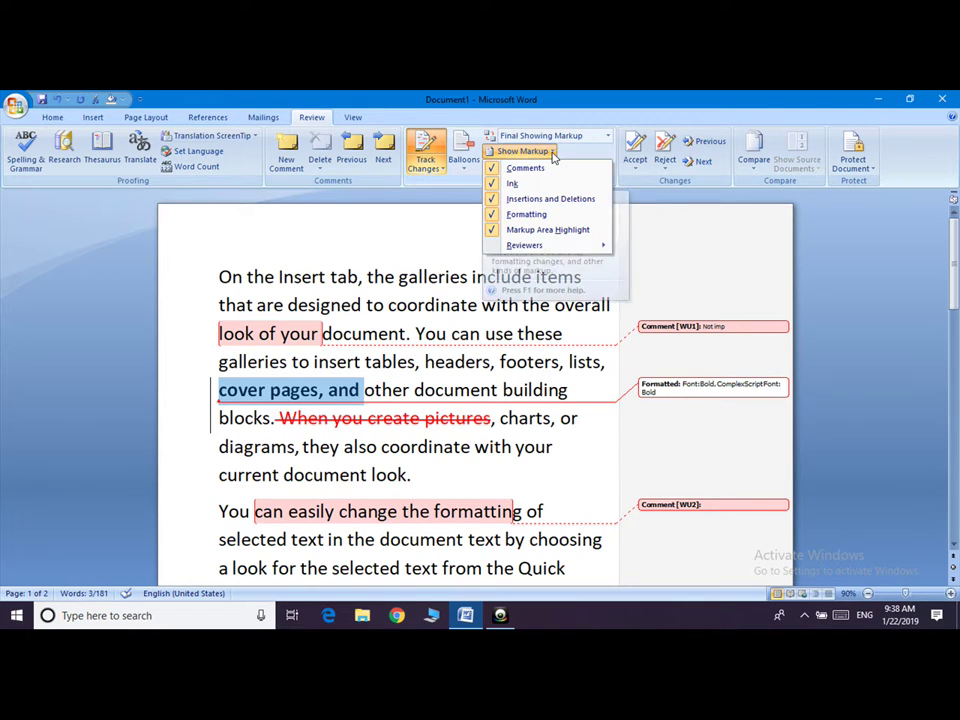
left_click(520, 214)
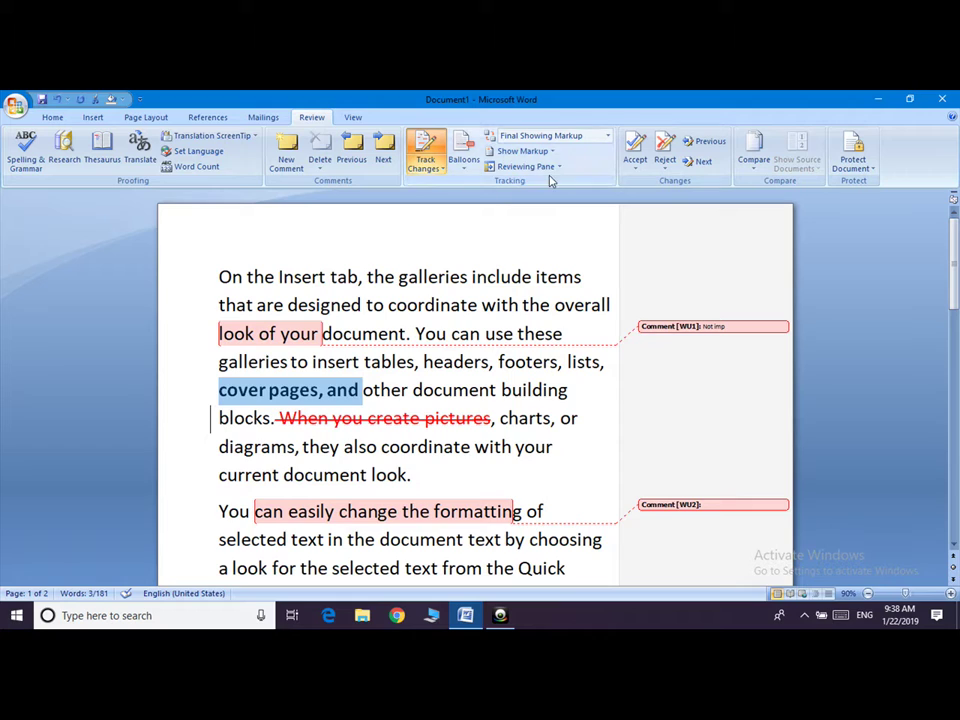
left_click(560, 168)
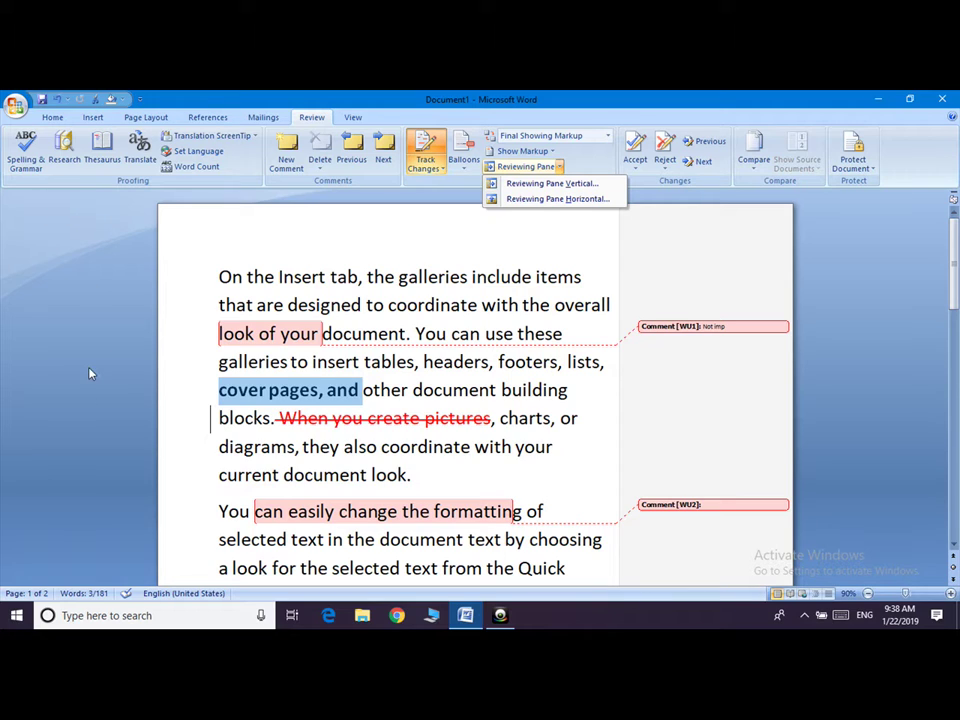
left_click(550, 184)
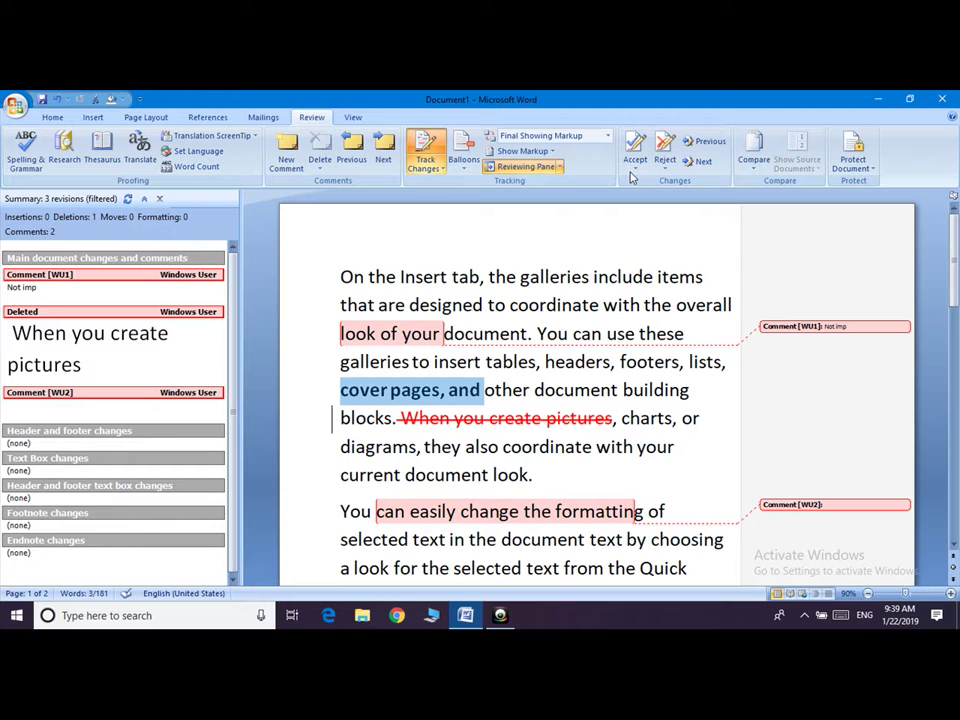
left_click(561, 168)
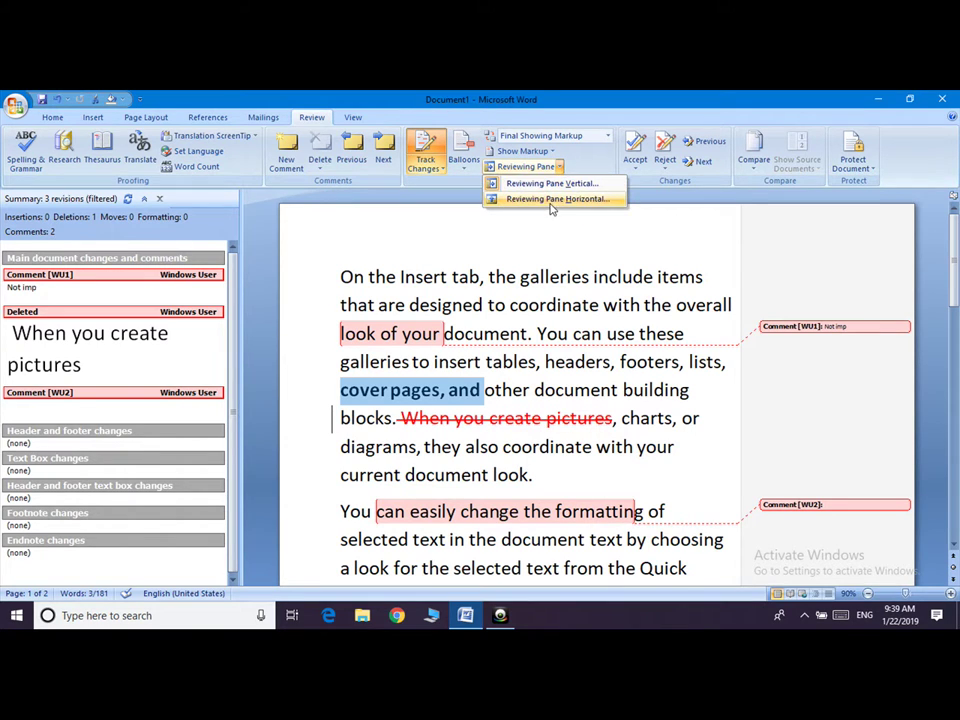
left_click(551, 199)
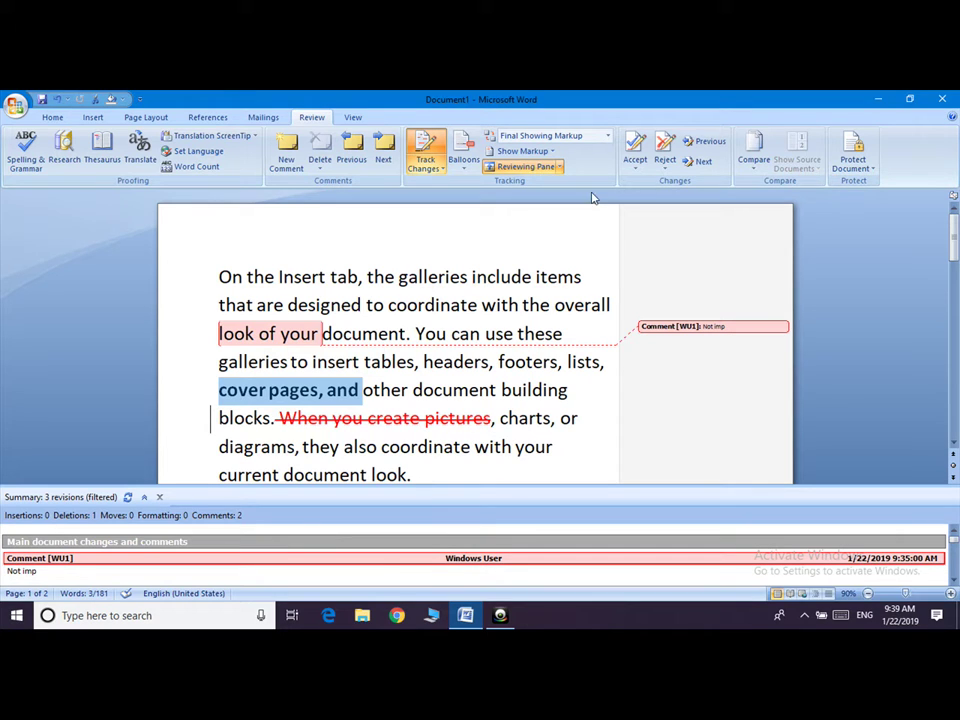
left_click(561, 167)
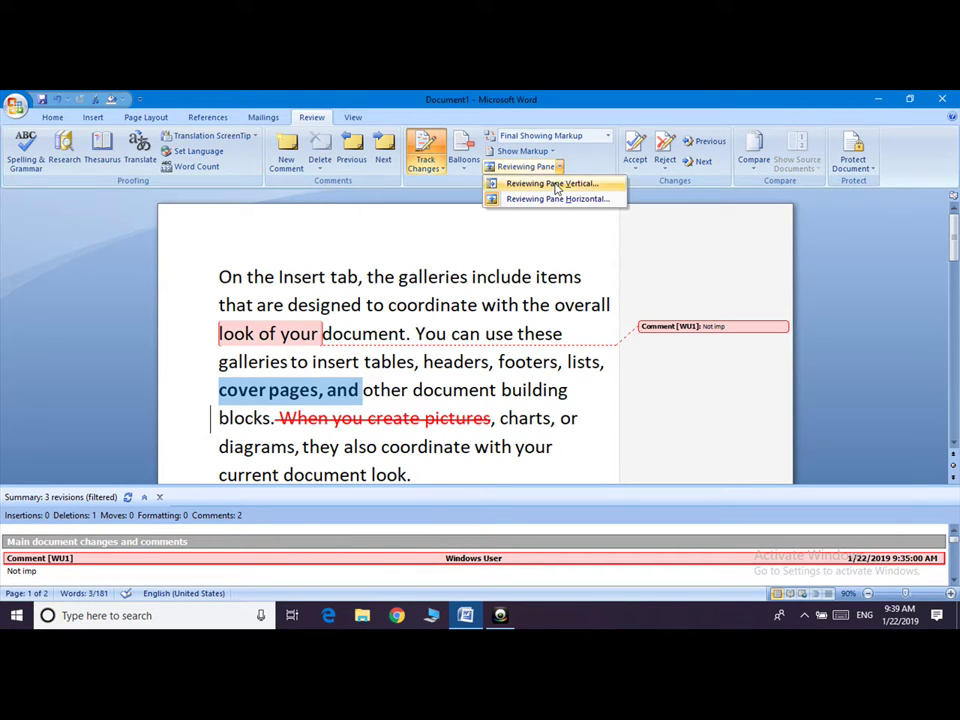
left_click(553, 184)
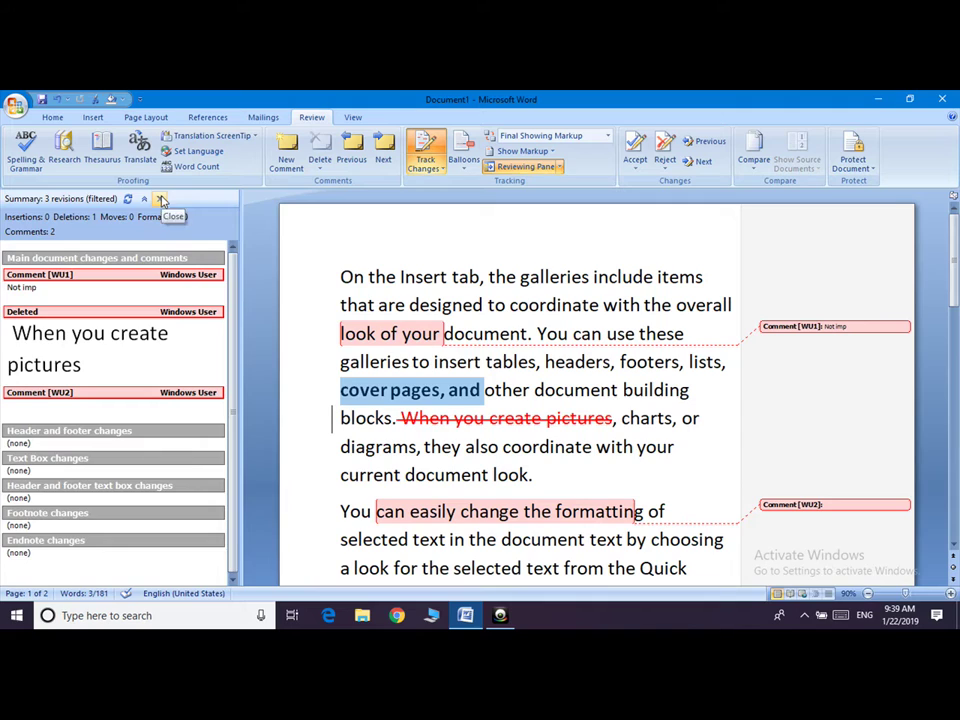
left_click(159, 196)
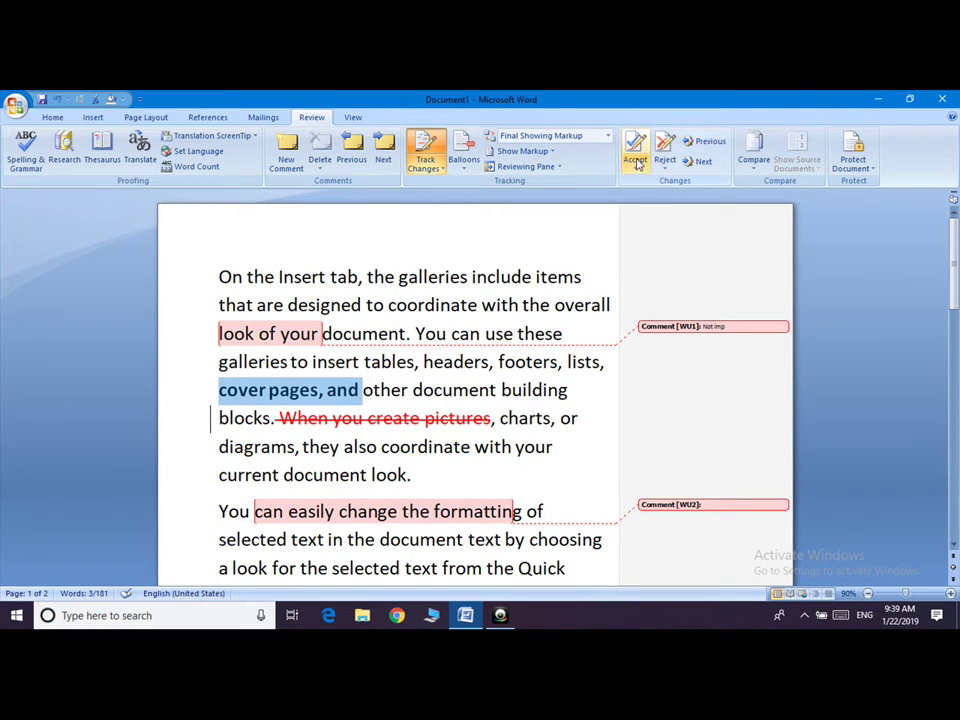
left_click(270, 333)
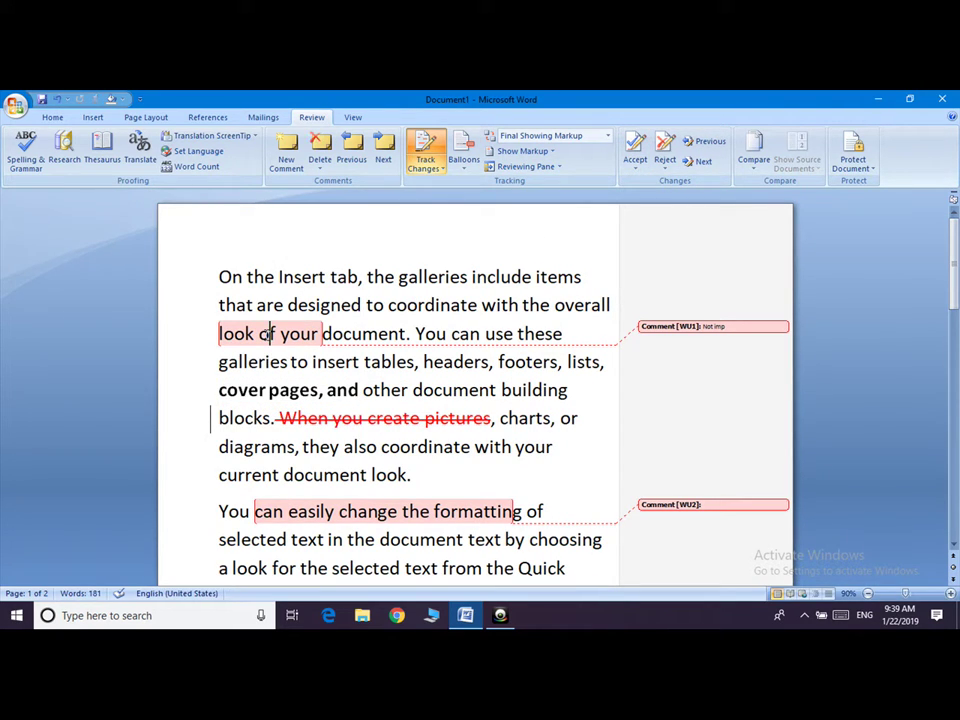
left_click(637, 155)
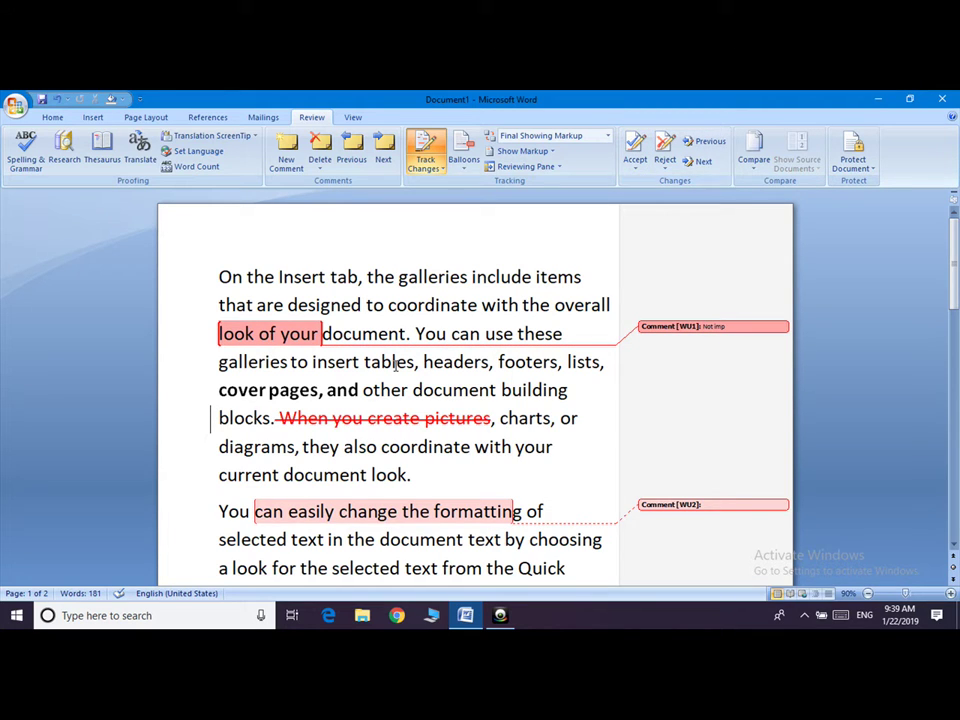
left_click(379, 512)
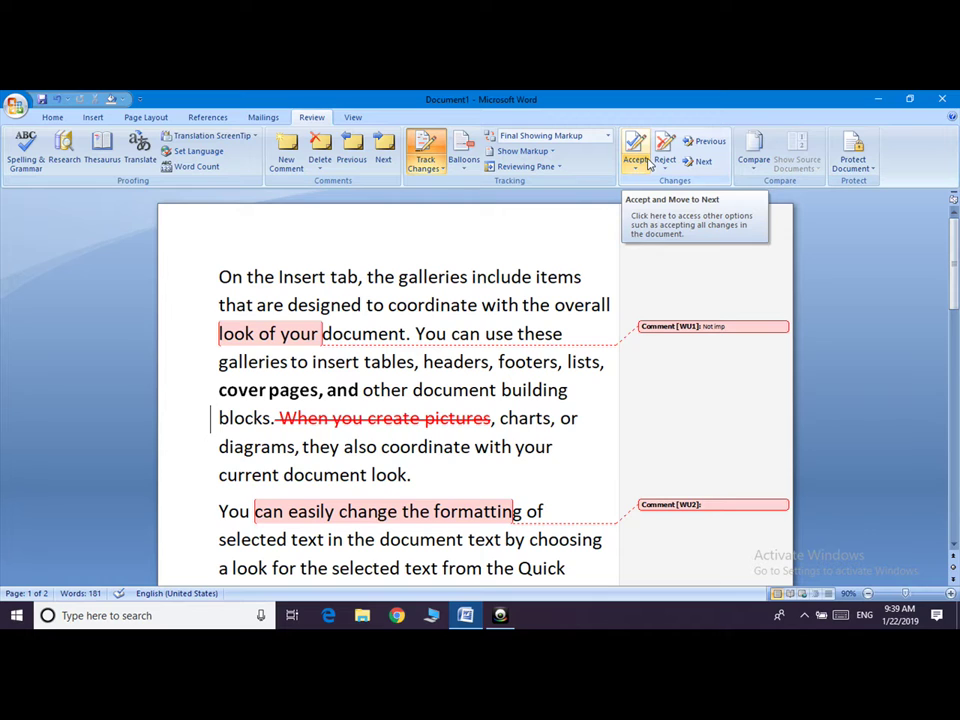
left_click(645, 155)
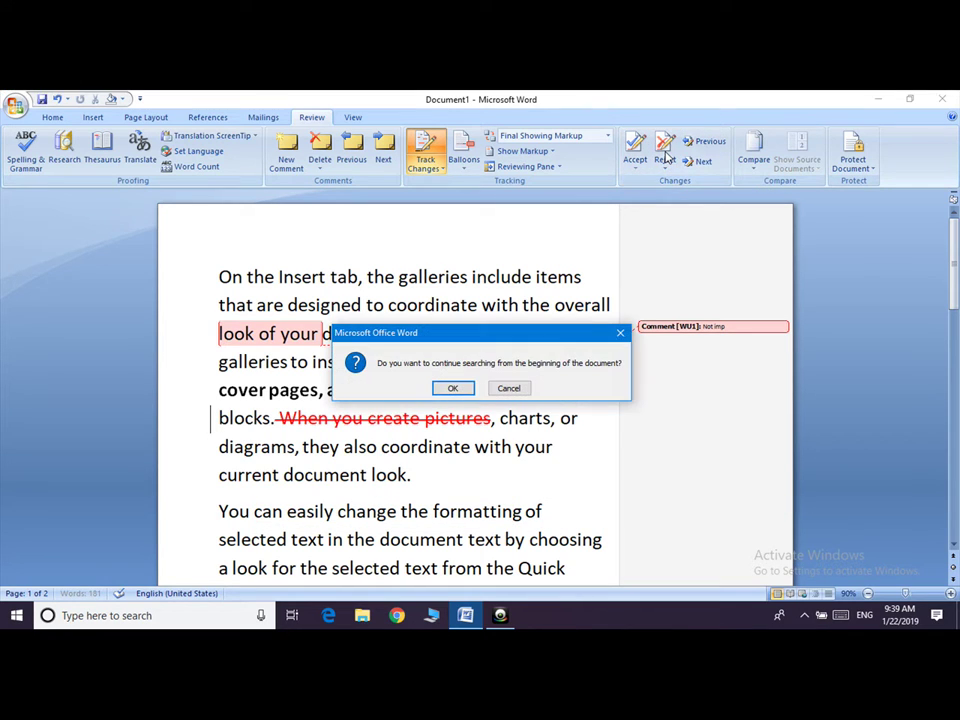
left_click(451, 388)
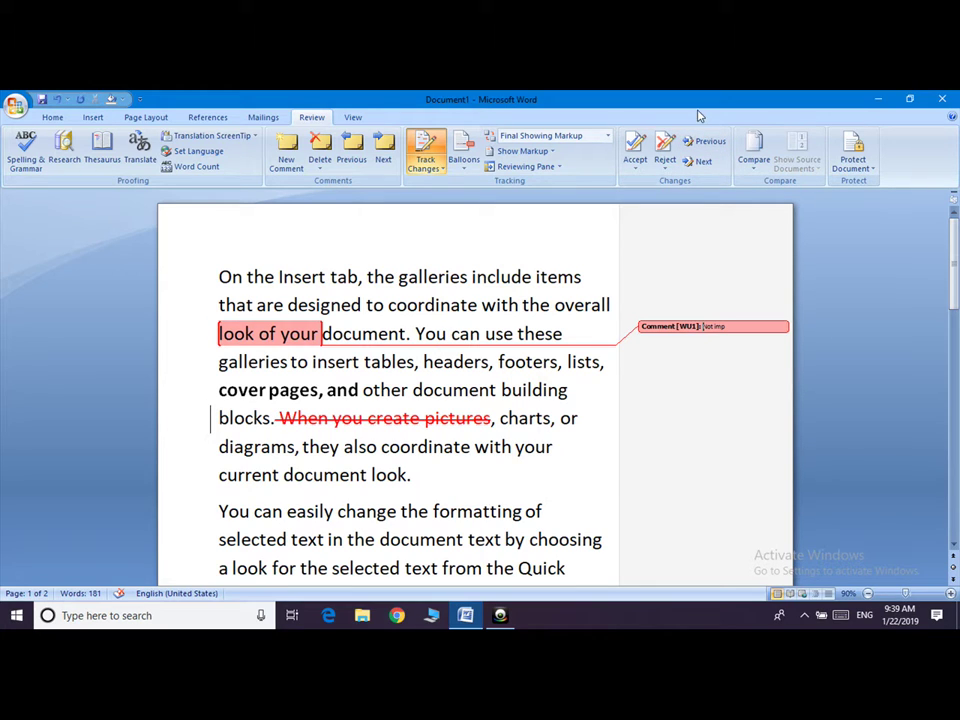
left_click(707, 143)
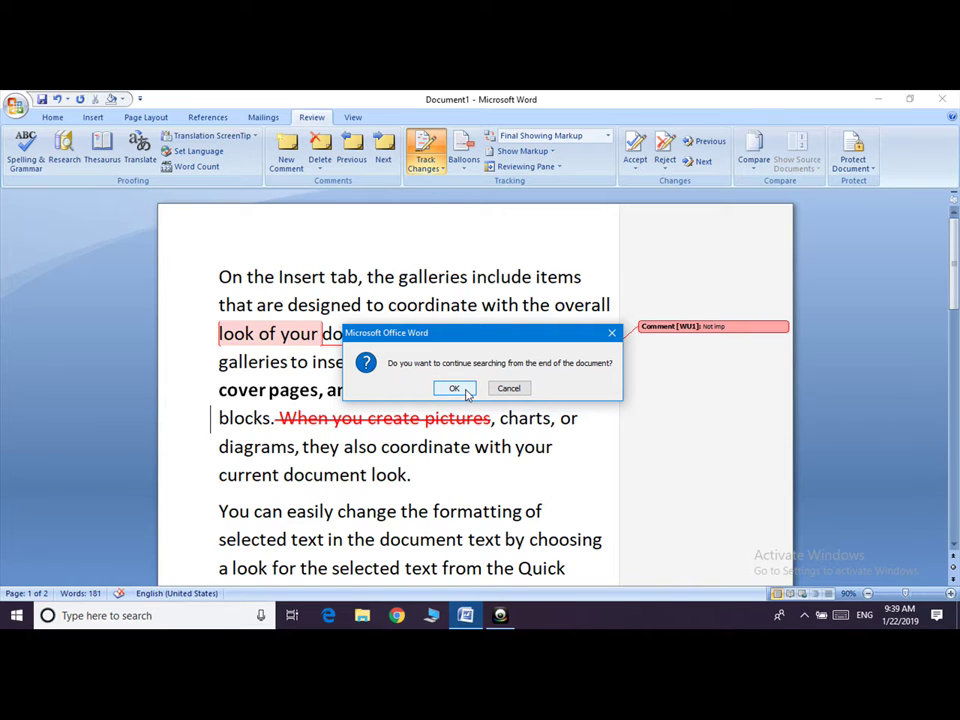
left_click(508, 389)
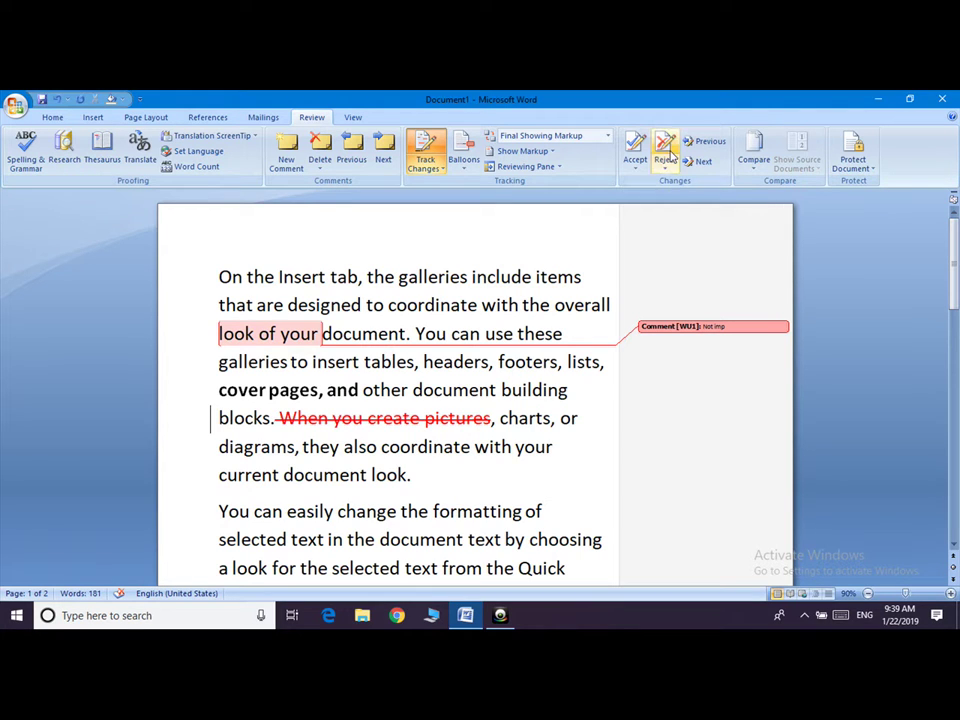
left_click(755, 160)
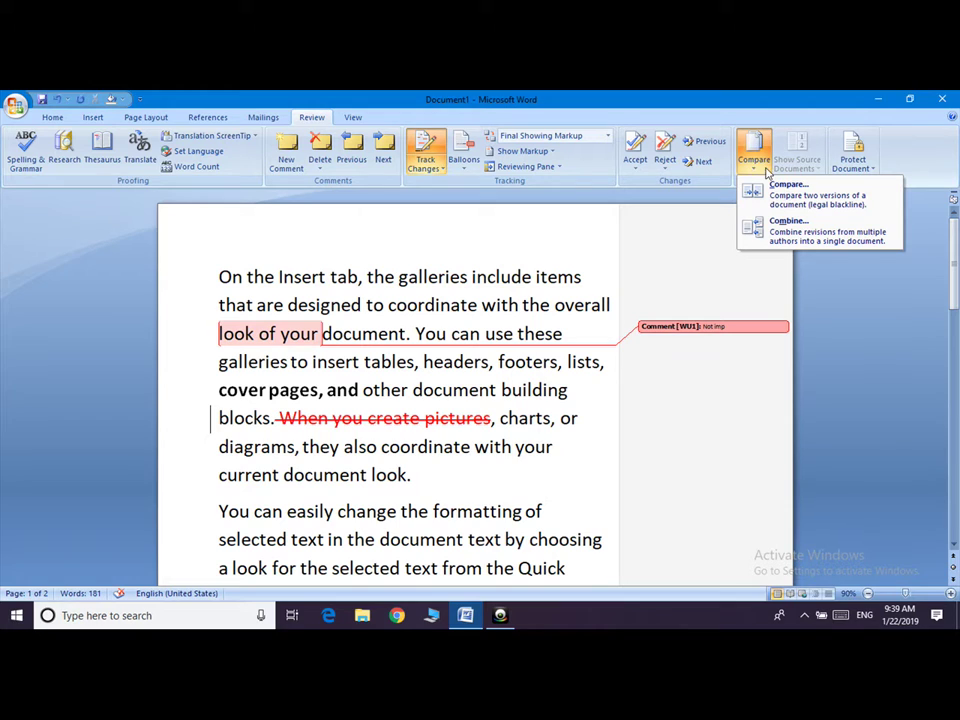
Step: Compare original 'ccc q&a' against revised 'CCC Test (2)' into a new result document
left_click(769, 193)
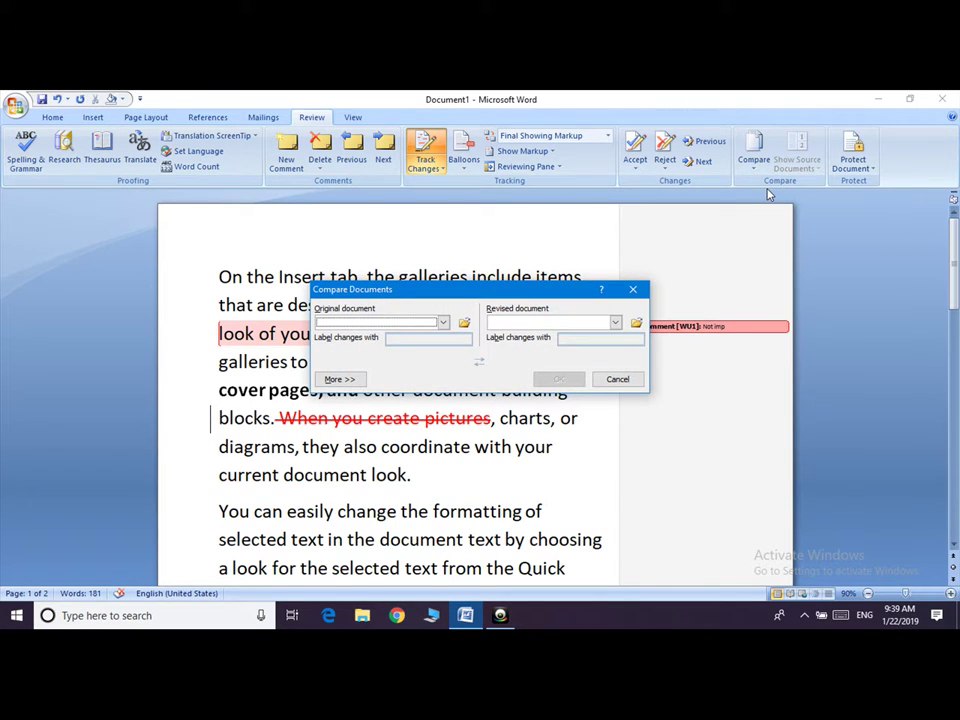
left_click(443, 322)
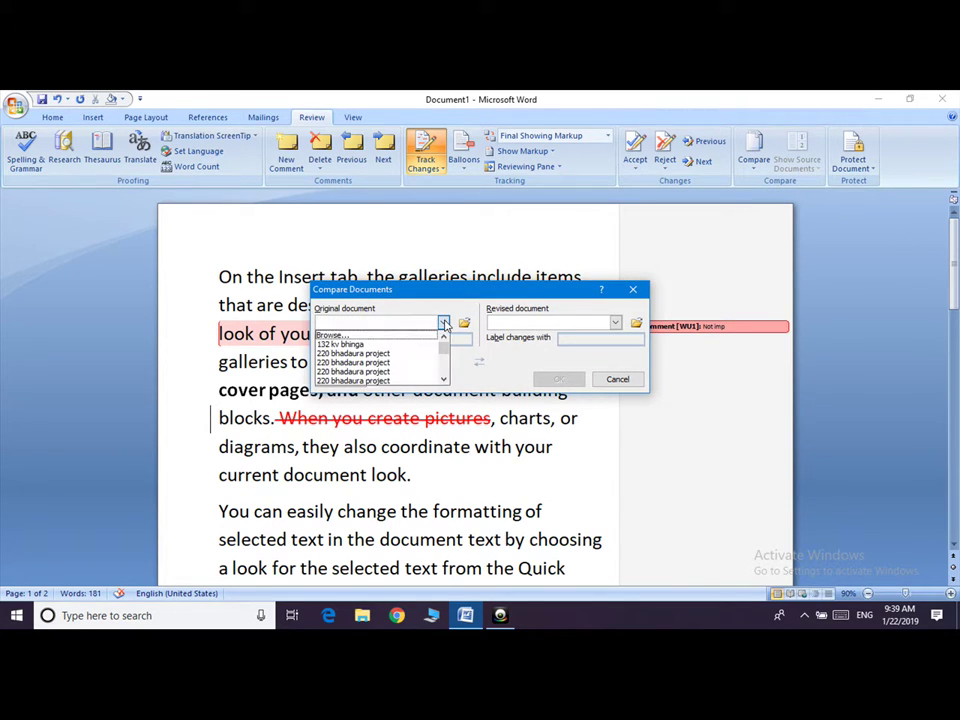
left_click(444, 380)
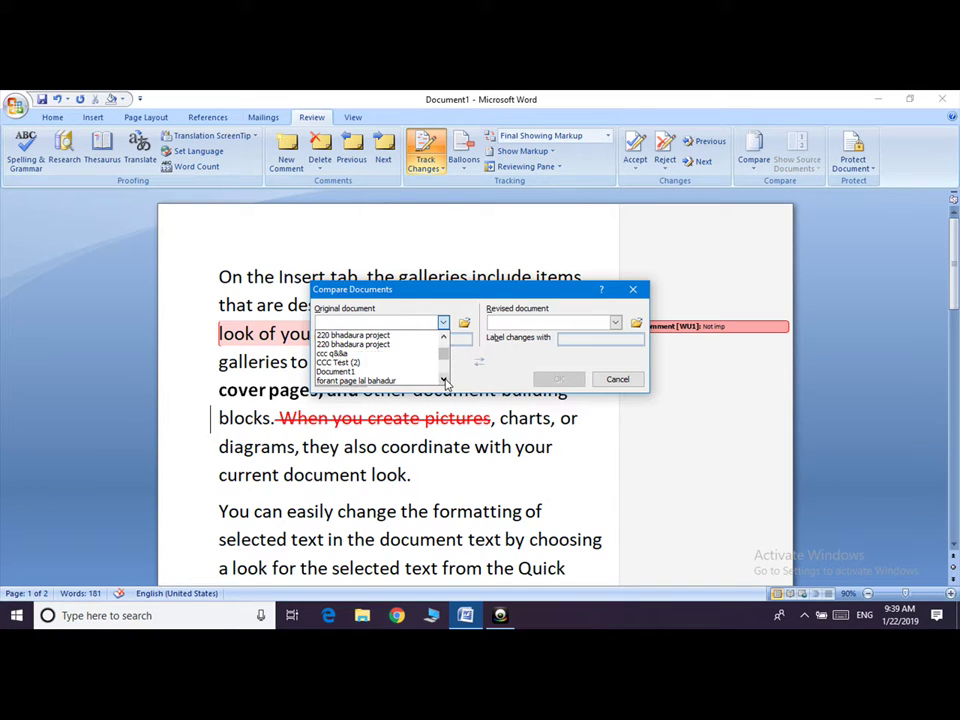
left_click(352, 355)
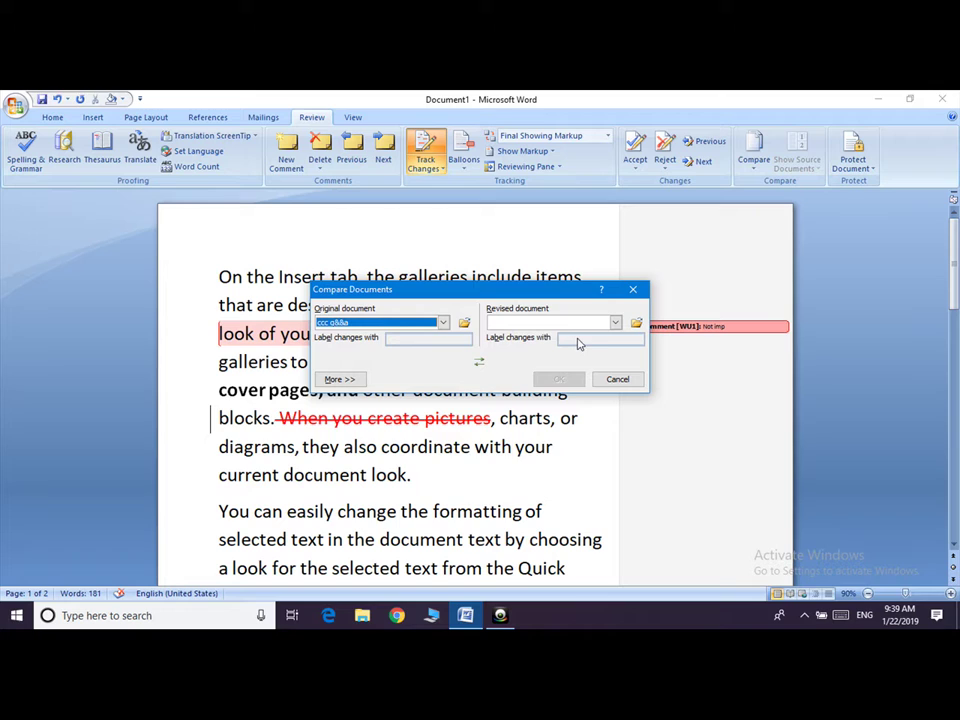
left_click(615, 322)
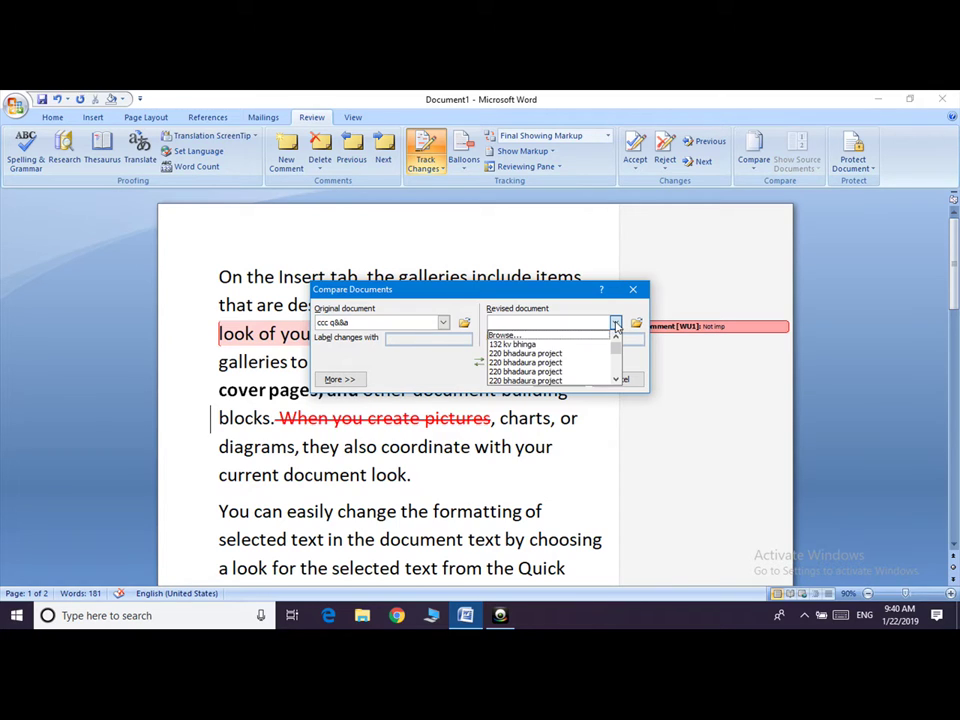
left_click(617, 380)
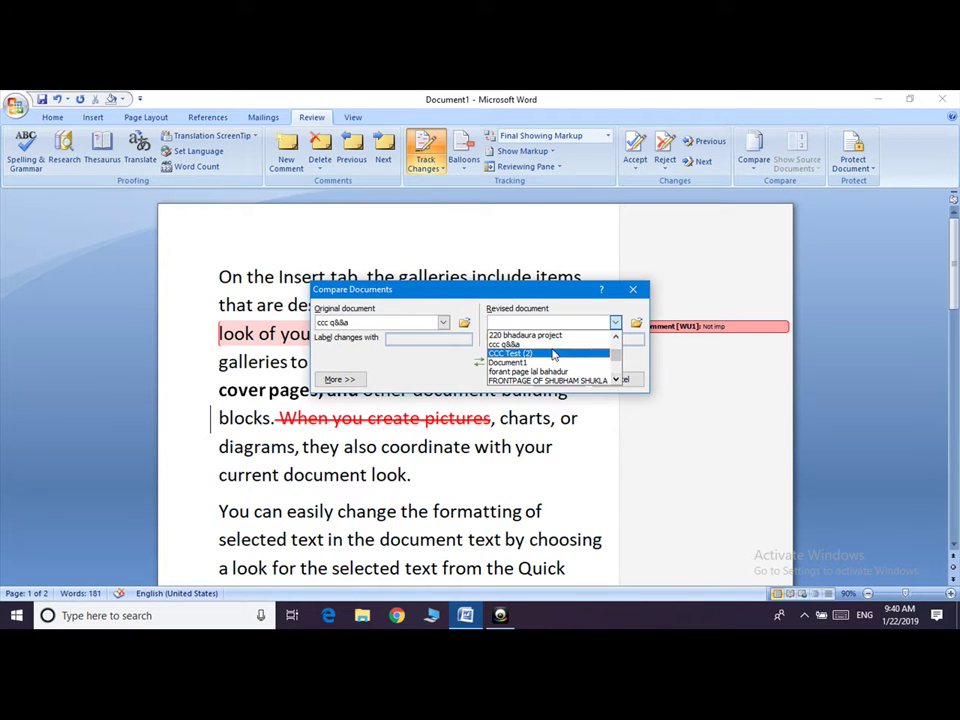
left_click(545, 353)
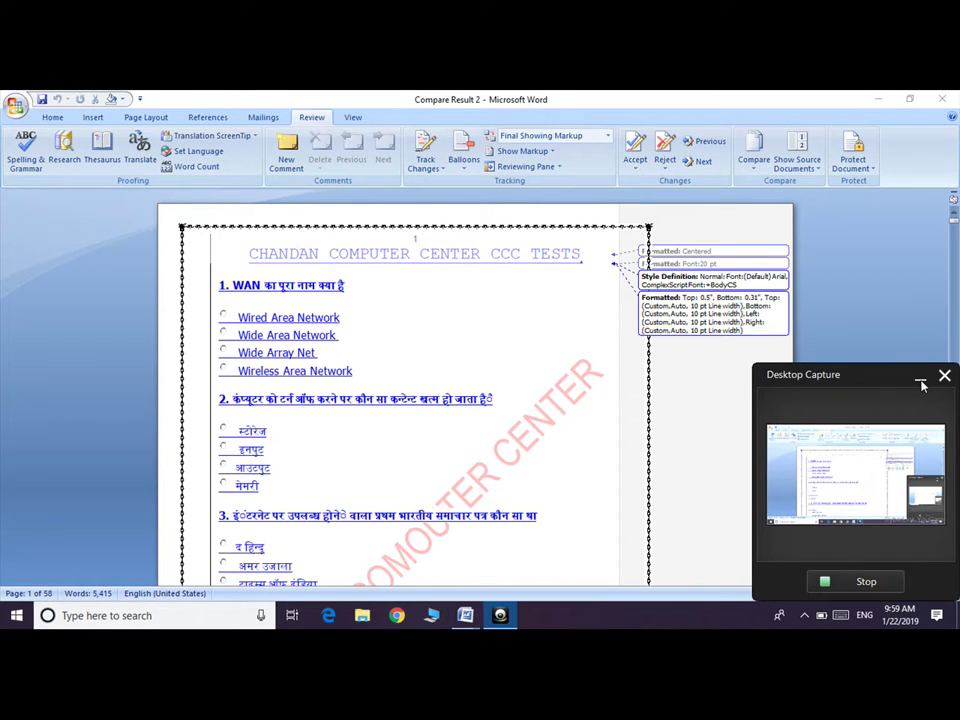
left_click(921, 381)
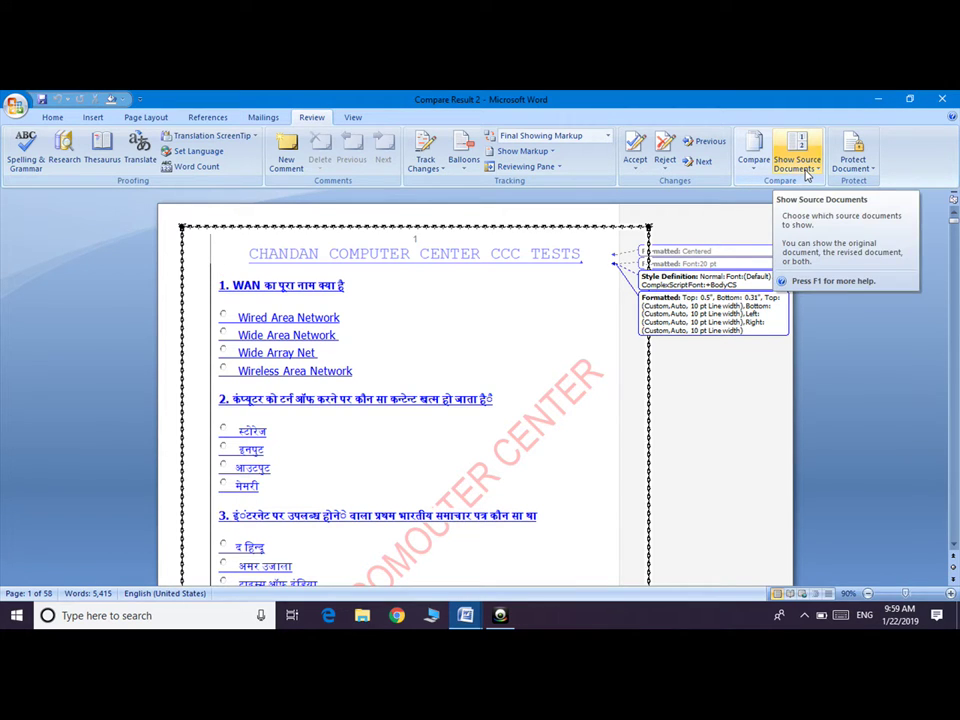
left_click(806, 172)
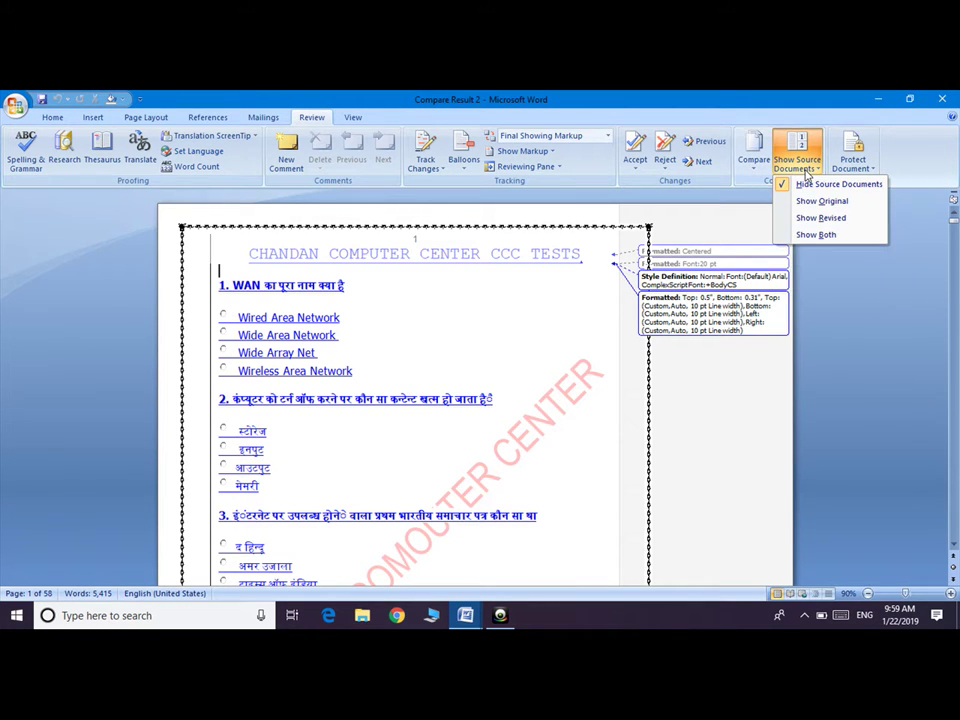
left_click(815, 236)
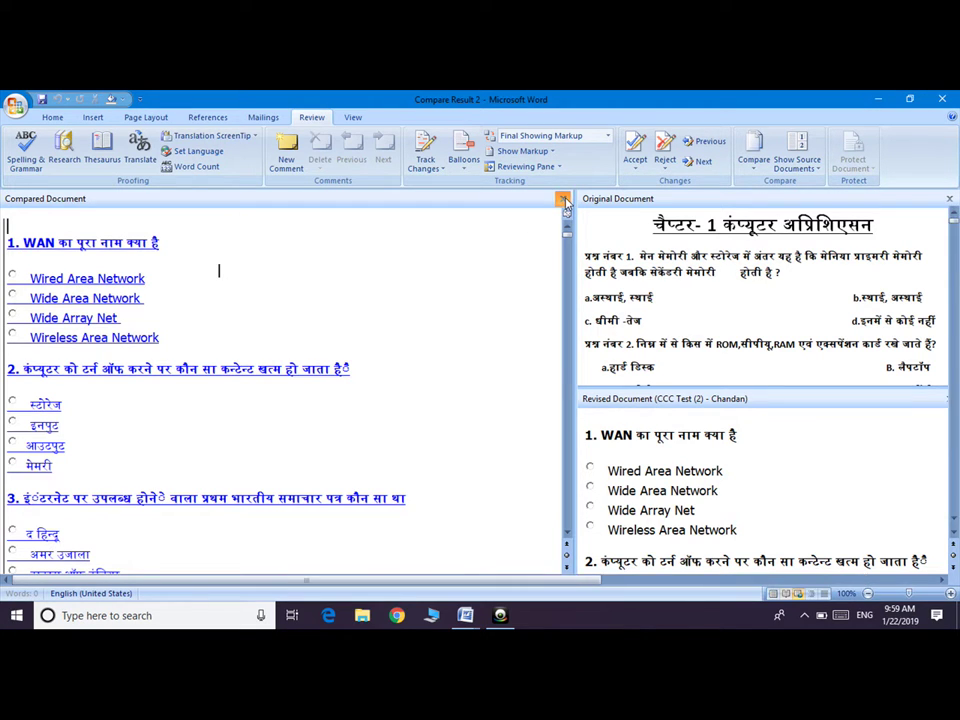
left_click(564, 201)
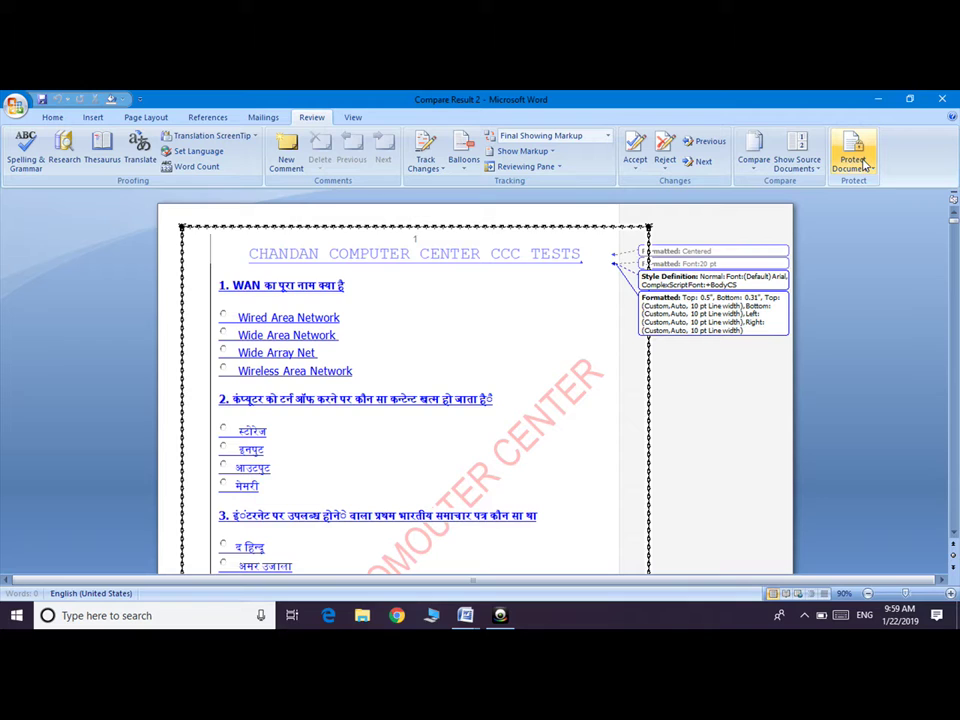
Step: Restrict the compare result to a limited style set and read-only editing, with Everyone as an exception
left_click(864, 164)
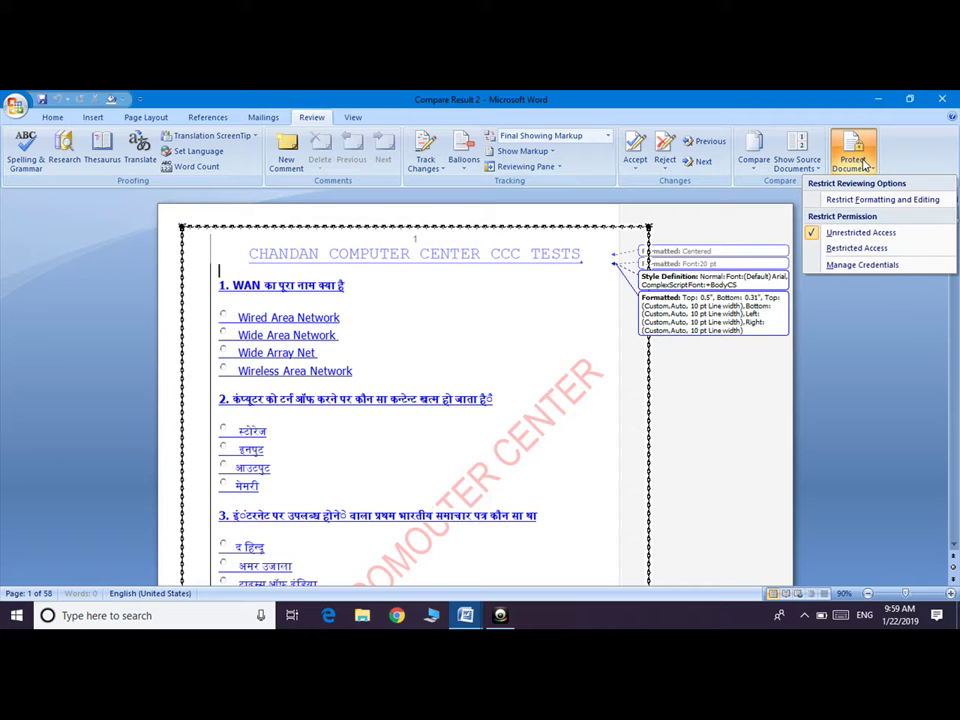
left_click(882, 200)
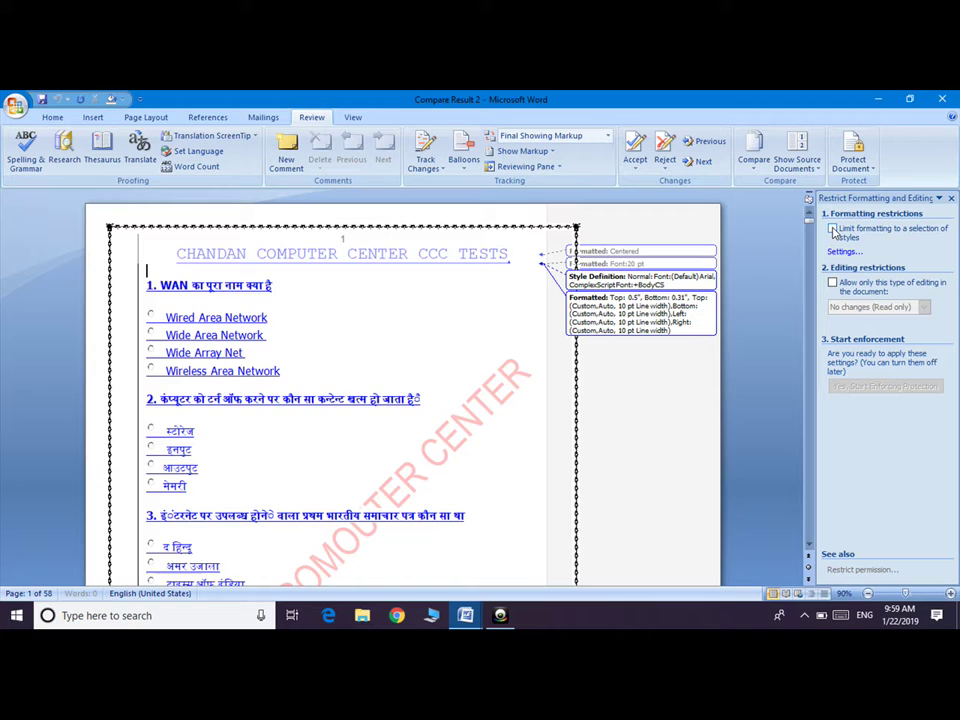
left_click(832, 229)
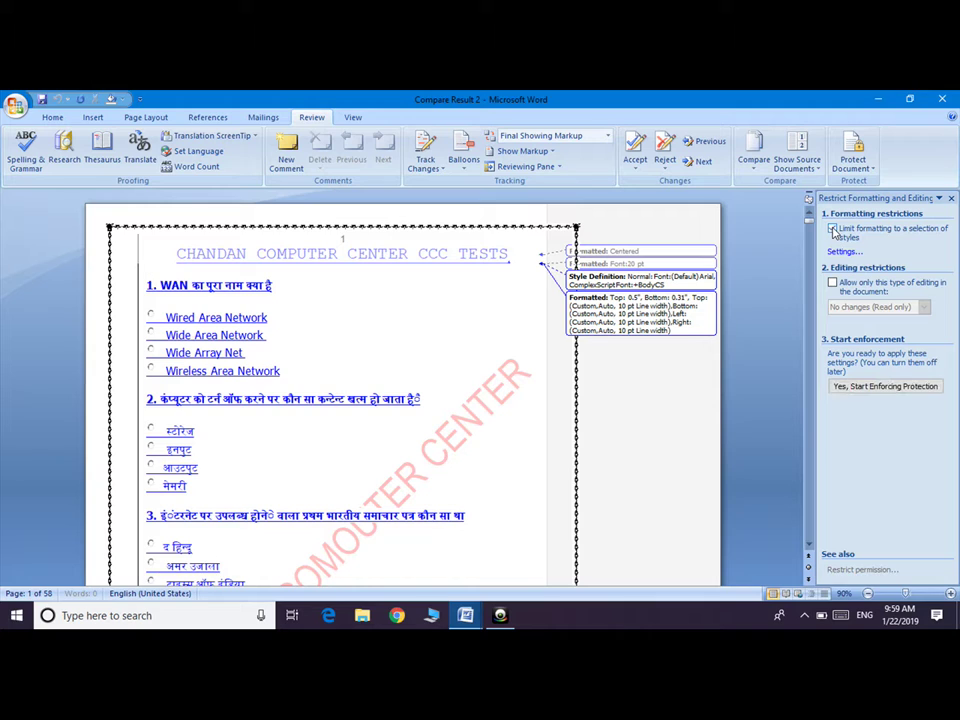
left_click(833, 284)
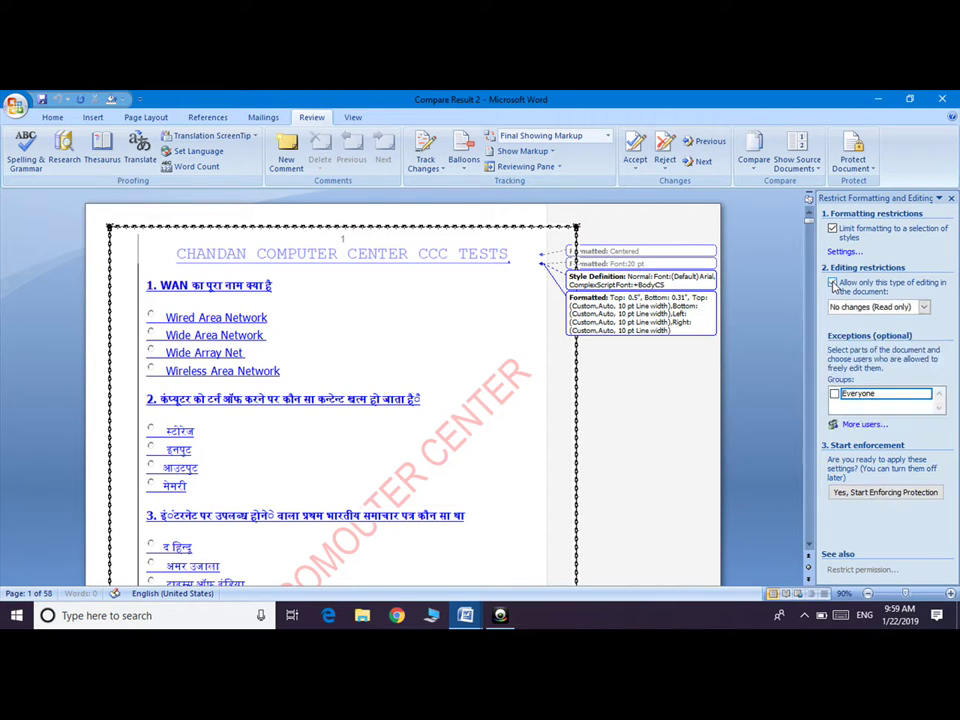
left_click(834, 395)
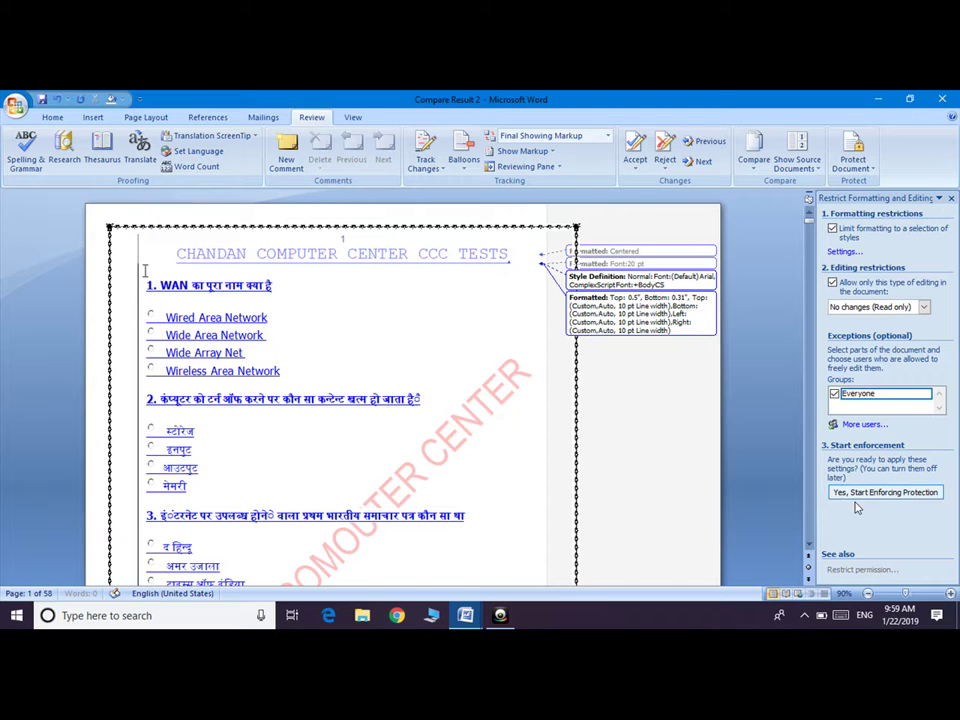
left_click(886, 492)
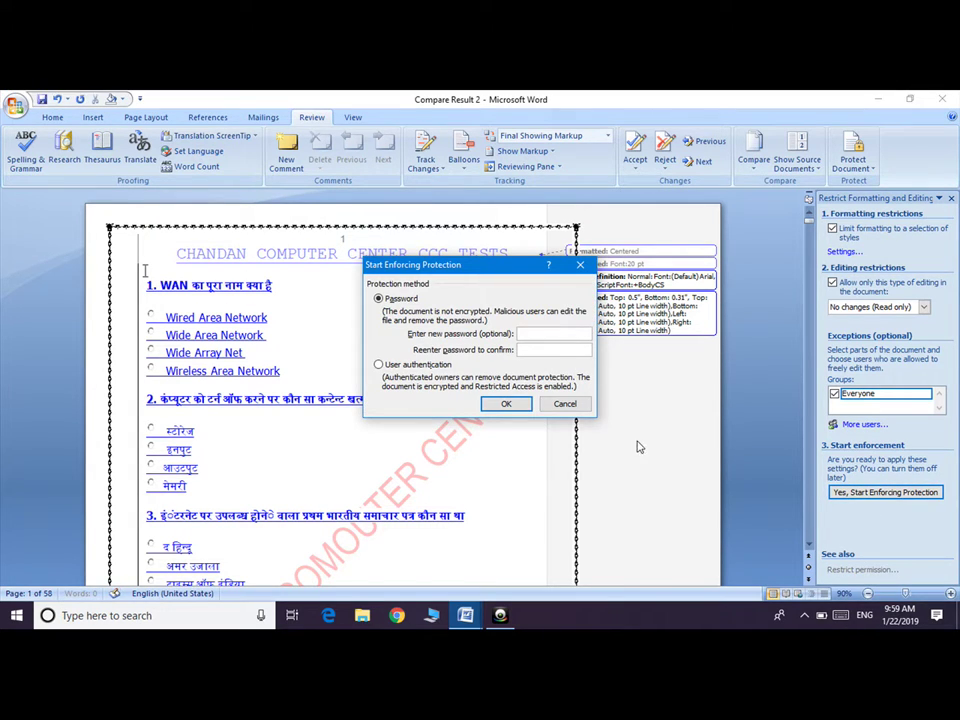
Step: Enforce the read-only protection with a password, then verify the document text can't be edited
type("5")
left_click(505, 403)
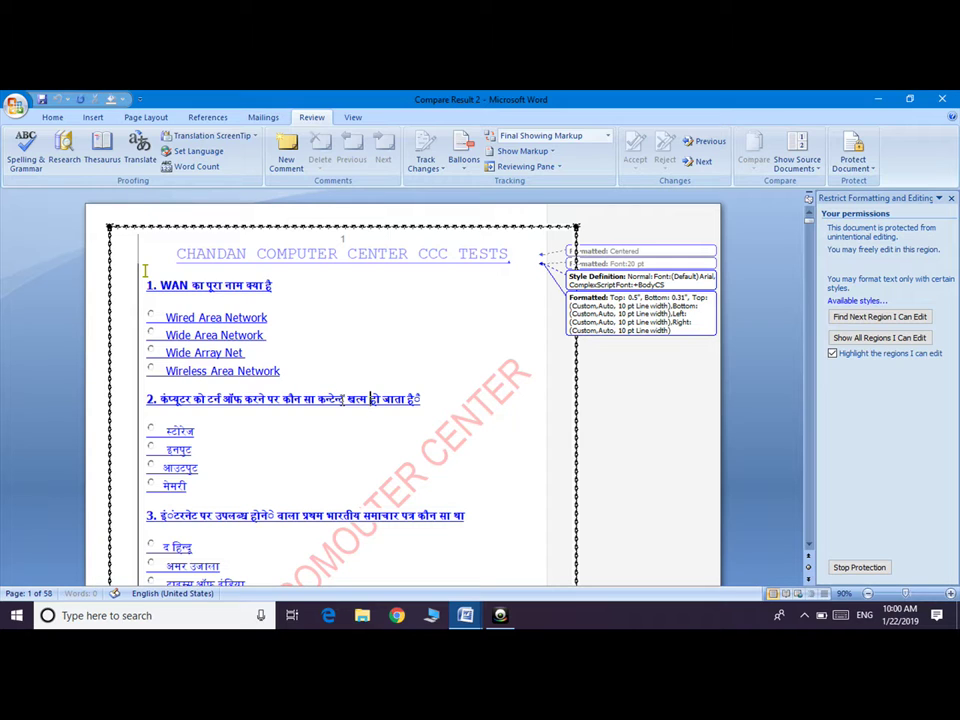
left_click(240, 300)
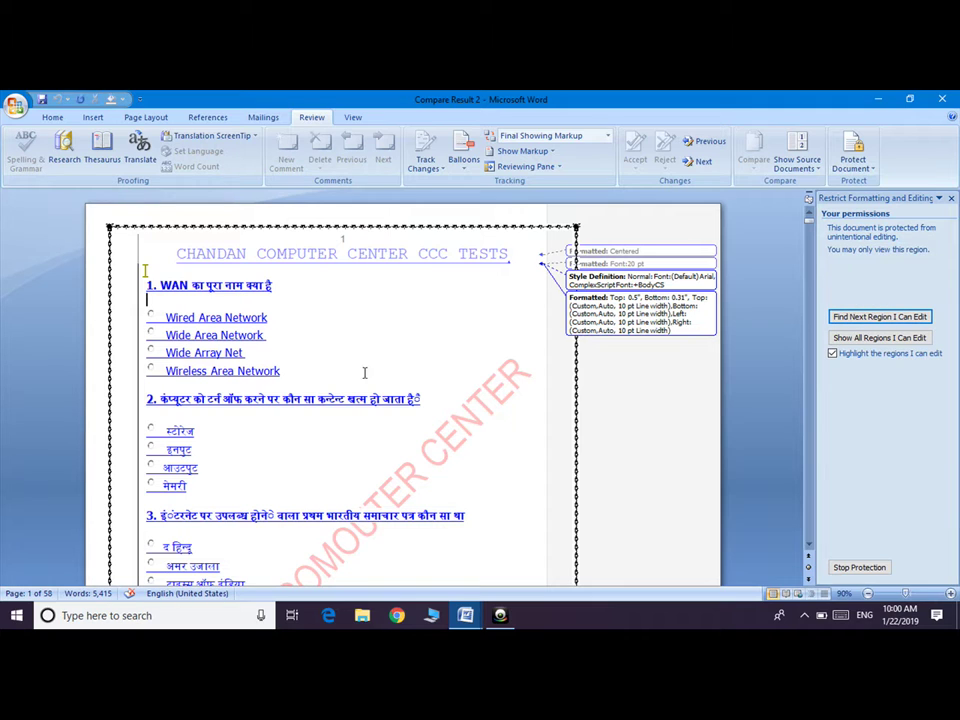